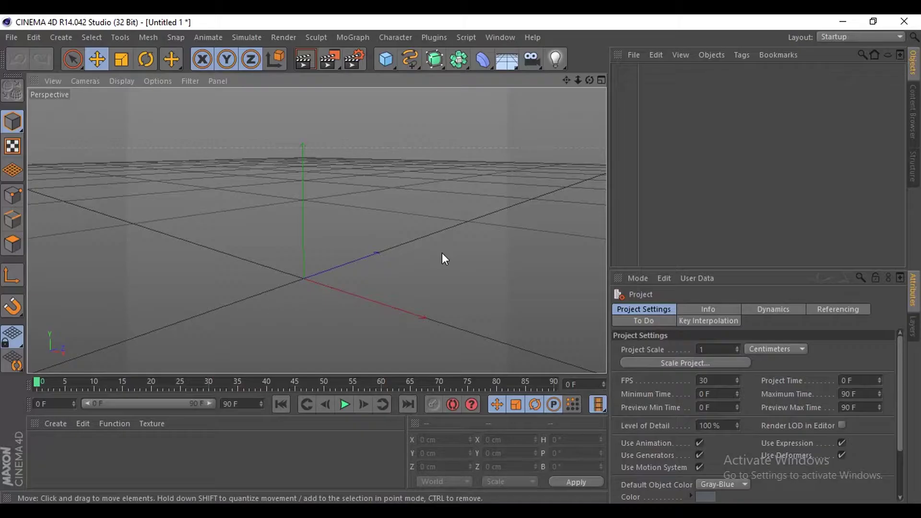
Add a 100 cm sphere and lift it to about 40 cm on Y.
drag(383, 51, 590, 83)
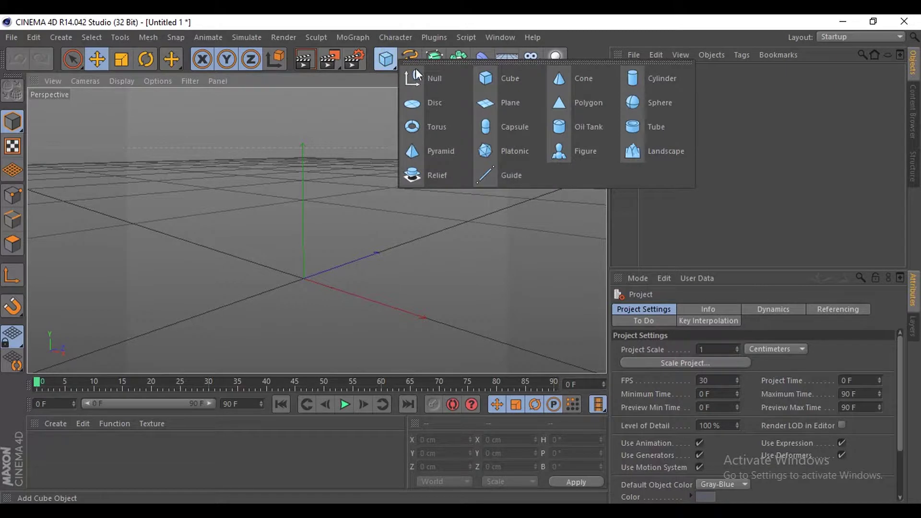
click(632, 105)
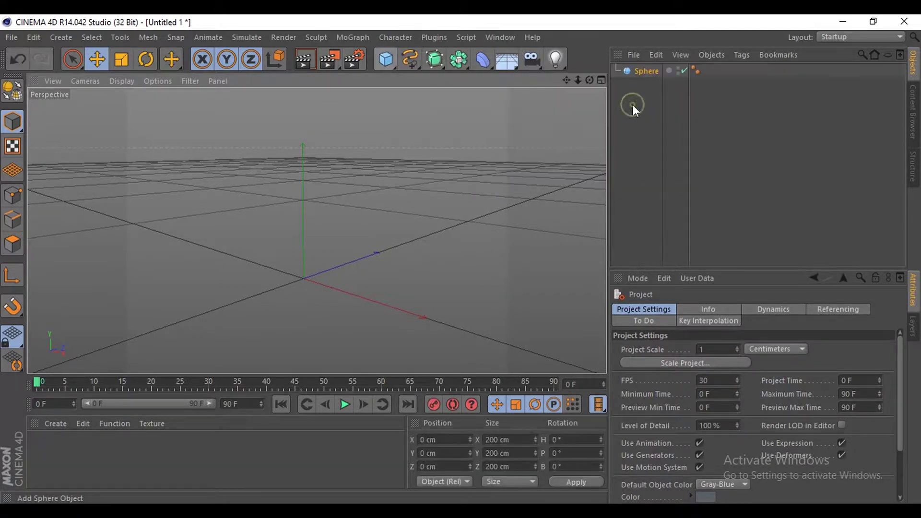
drag(303, 204, 303, 189)
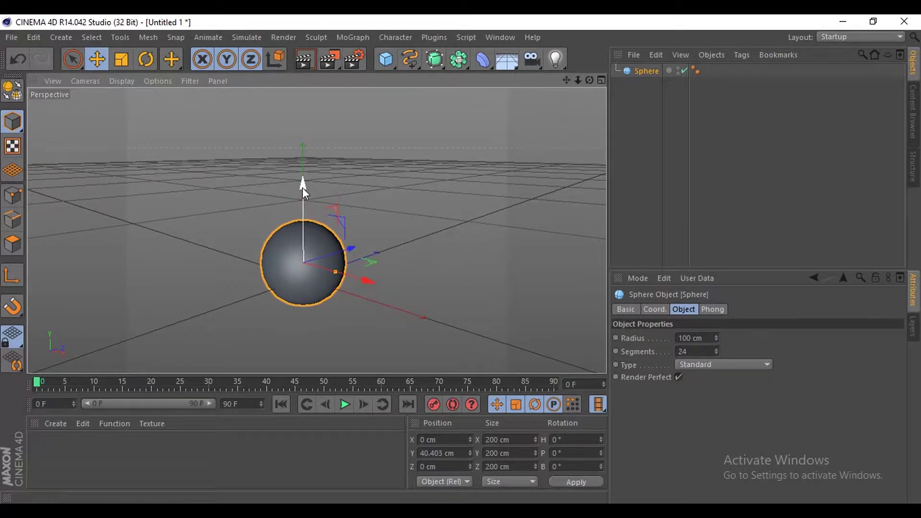
Add an FFD deformer around the sphere.
click(482, 59)
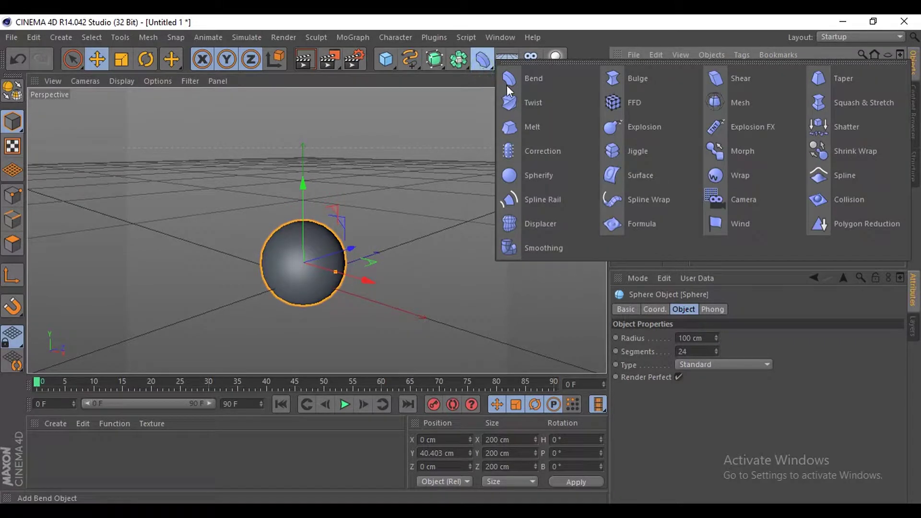
click(641, 103)
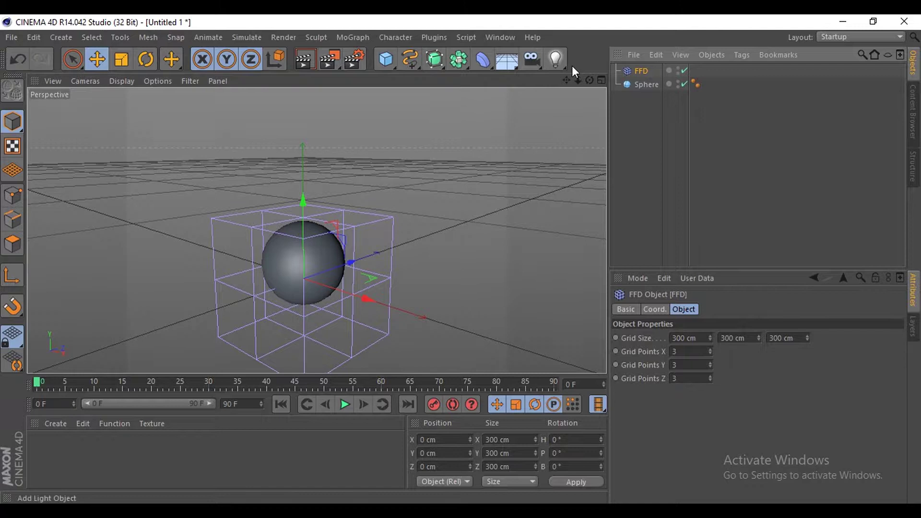
drag(579, 80, 564, 78)
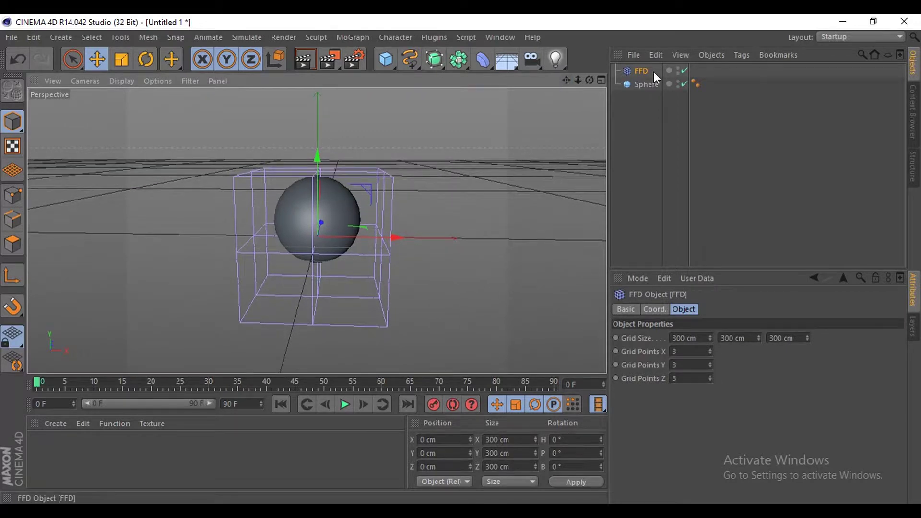
Set the FFD grid points to 5 on X, Y and Z, and parent it under the sphere.
click(698, 351)
click(693, 364)
text(5)
click(680, 377)
text(5)
key(Return)
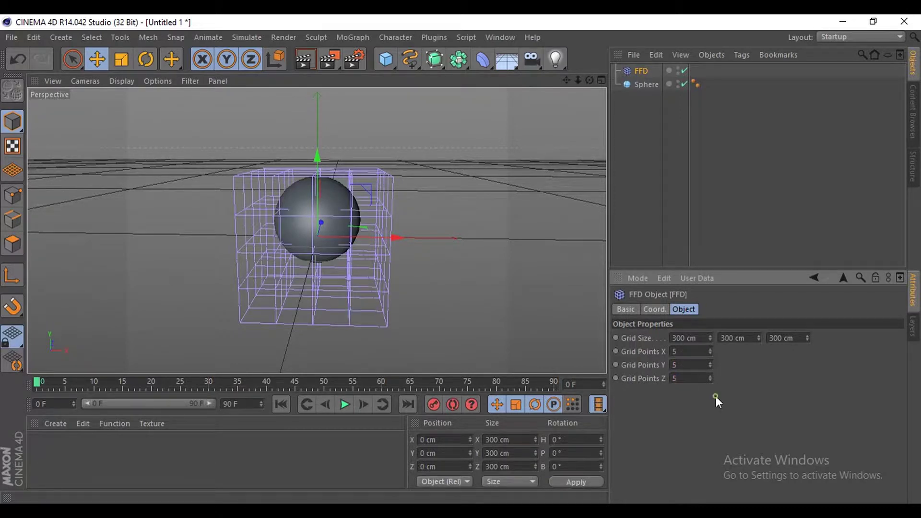
drag(634, 76, 635, 84)
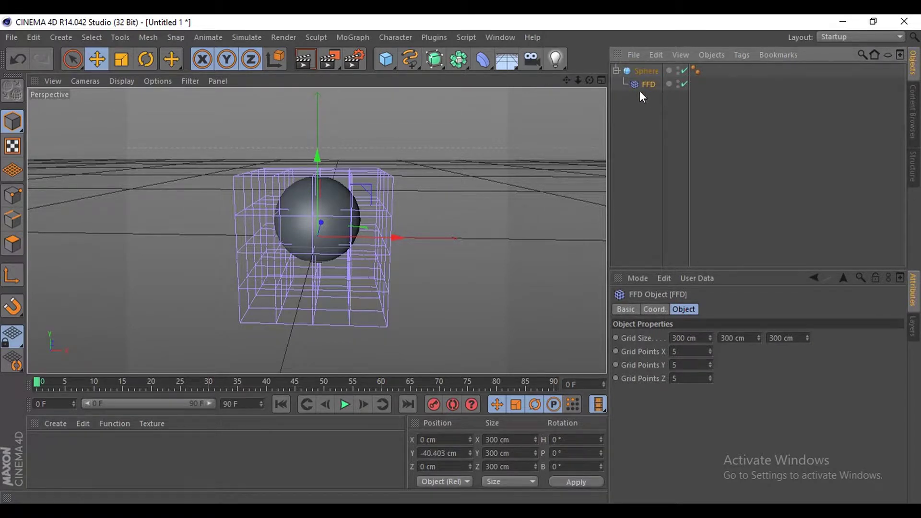
Move the FFD lattice up to Y -22.132 cm so it encloses the sphere.
mouse_move(320, 157)
mouse_down()
mouse_move(323, 141)
mouse_move(323, 149)
mouse_up()
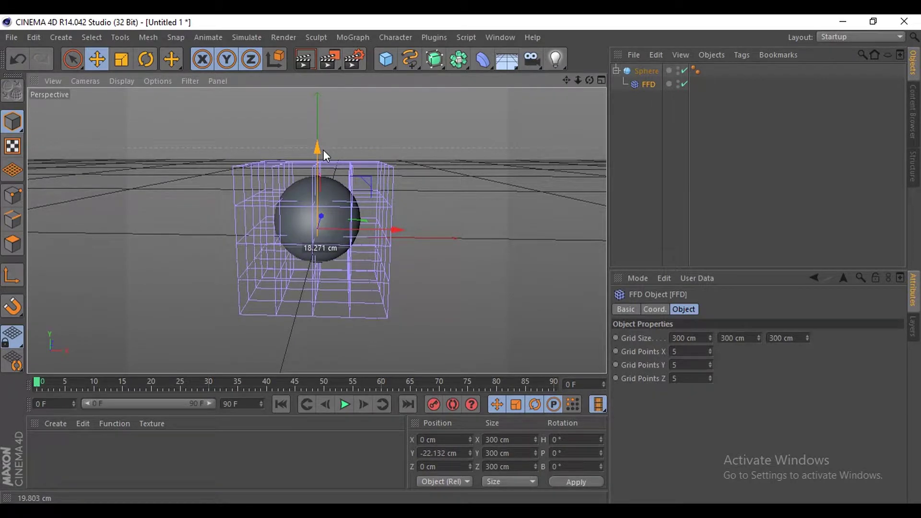
drag(578, 80, 566, 92)
drag(316, 232, 327, 218)
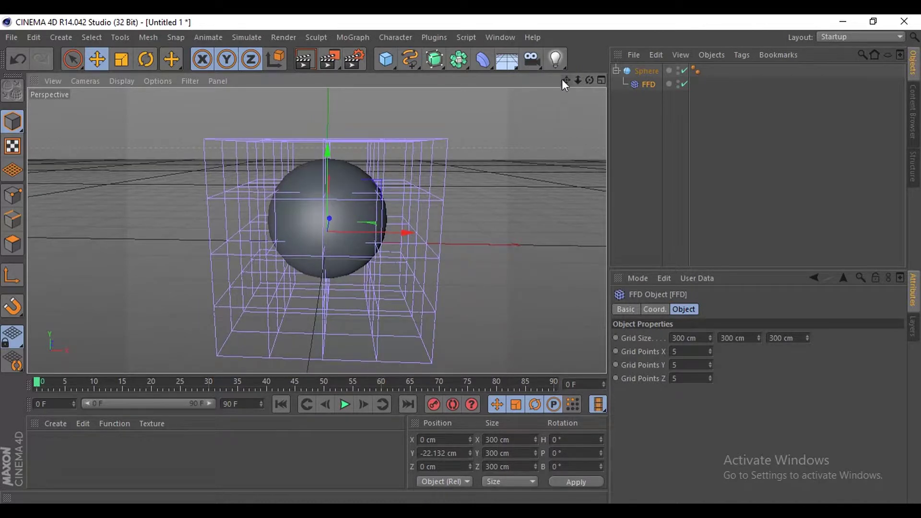
Rectangle-select the FFD's top row of points and drag it up into an egg shape.
click(13, 195)
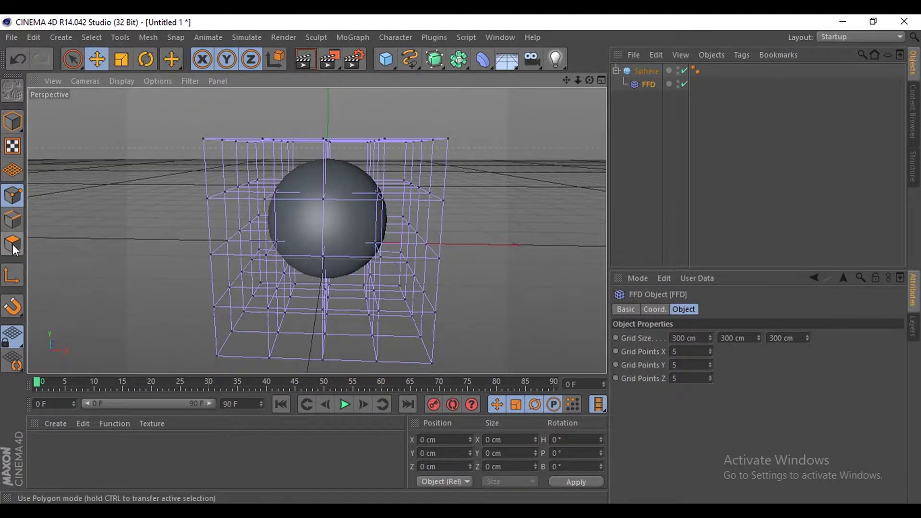
mouse_move(73, 59)
mouse_down()
mouse_move(120, 108)
mouse_move(500, 175)
mouse_up()
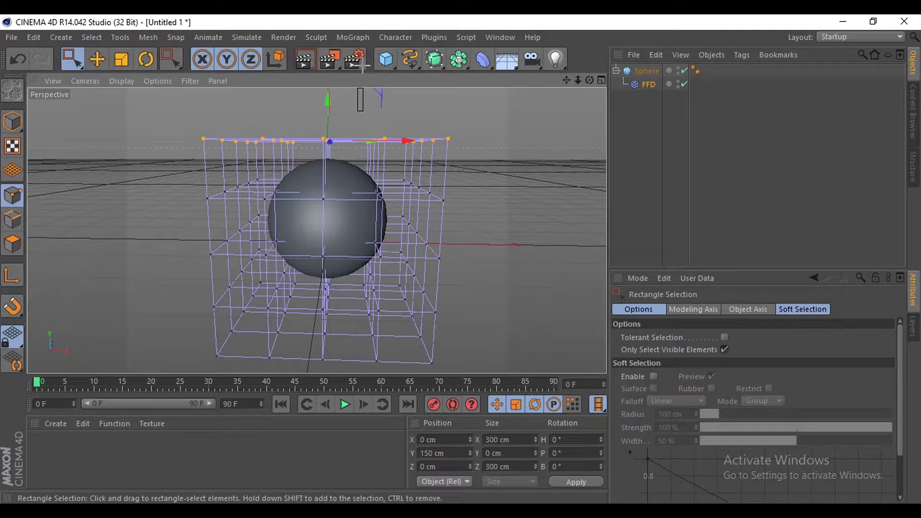
drag(163, 123, 504, 176)
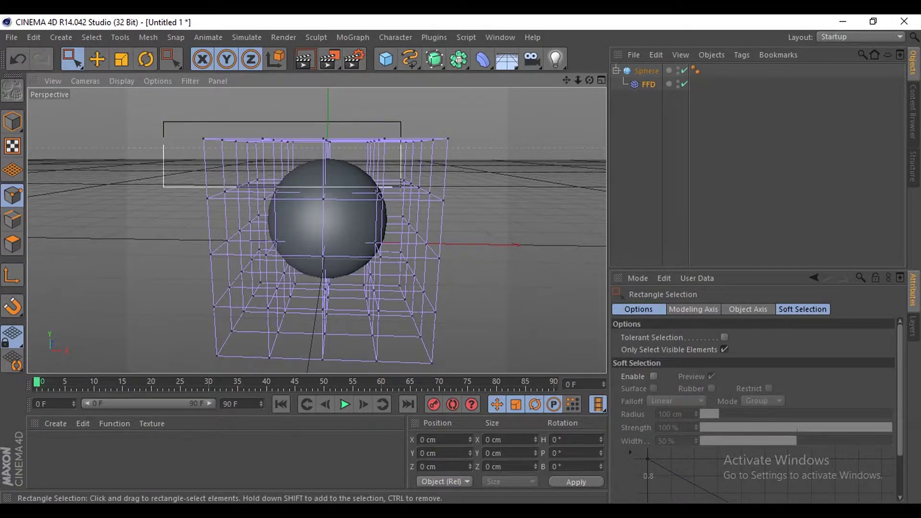
drag(329, 125, 329, 94)
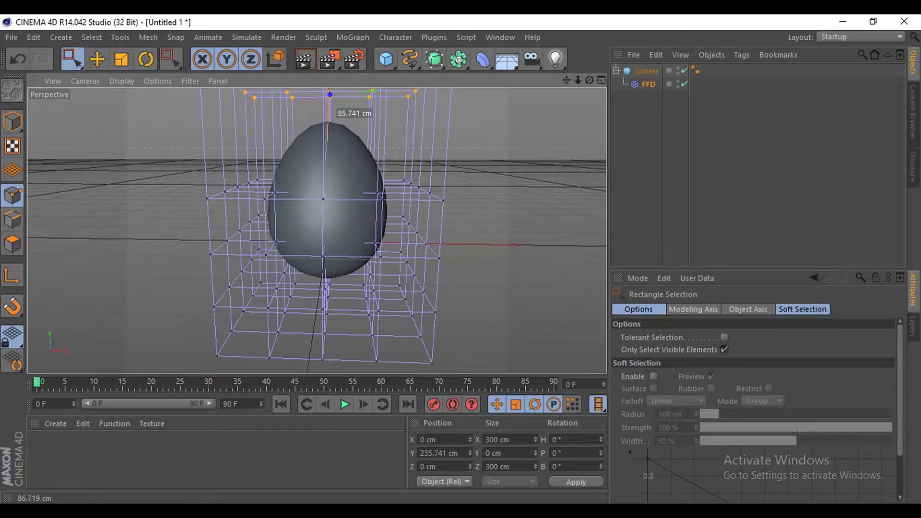
mouse_move(589, 80)
mouse_down()
mouse_move(537, 243)
mouse_move(239, 279)
mouse_up()
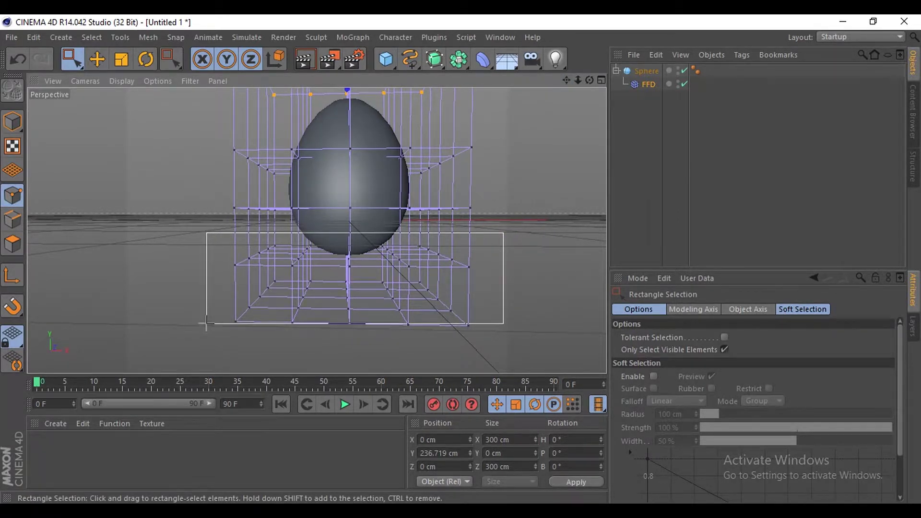
Scale the FFD's lower lattice points to about 88% to round the egg's bottom.
drag(240, 279, 206, 339)
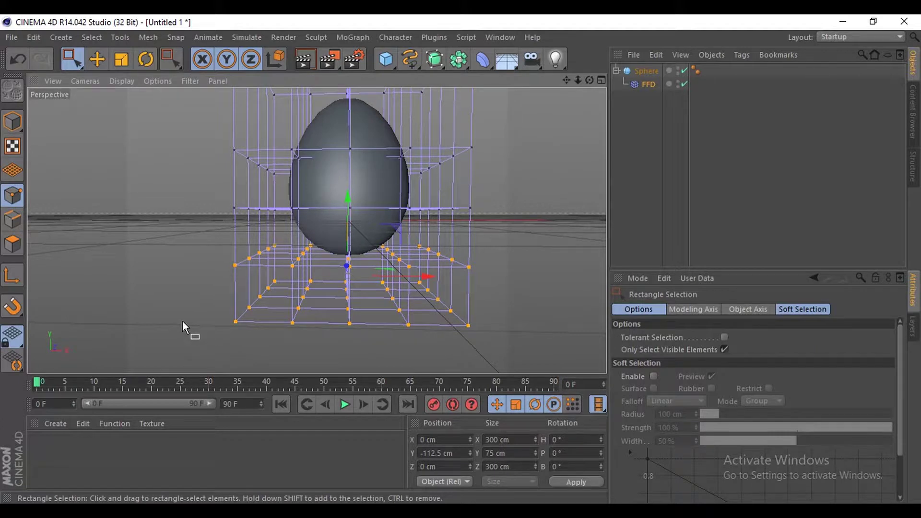
click(128, 61)
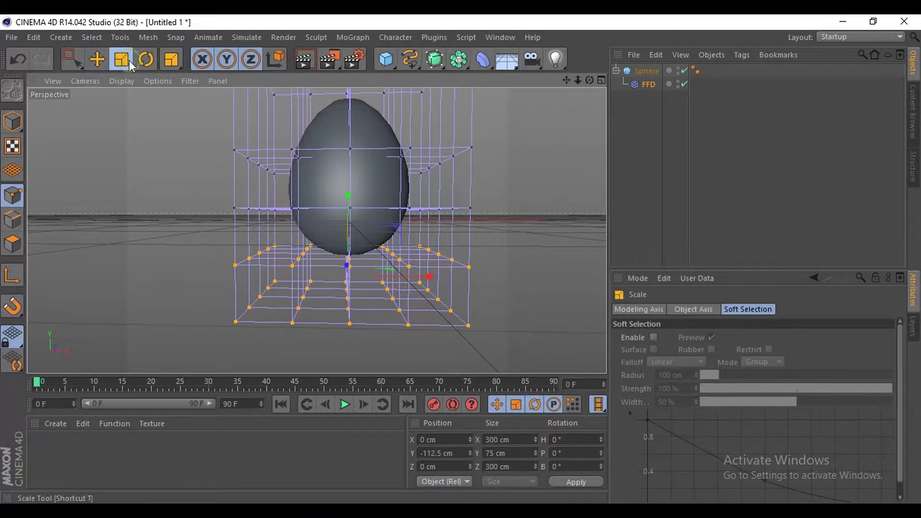
mouse_move(170, 315)
mouse_down()
mouse_move(177, 319)
mouse_move(76, 301)
mouse_up()
drag(566, 80, 566, 147)
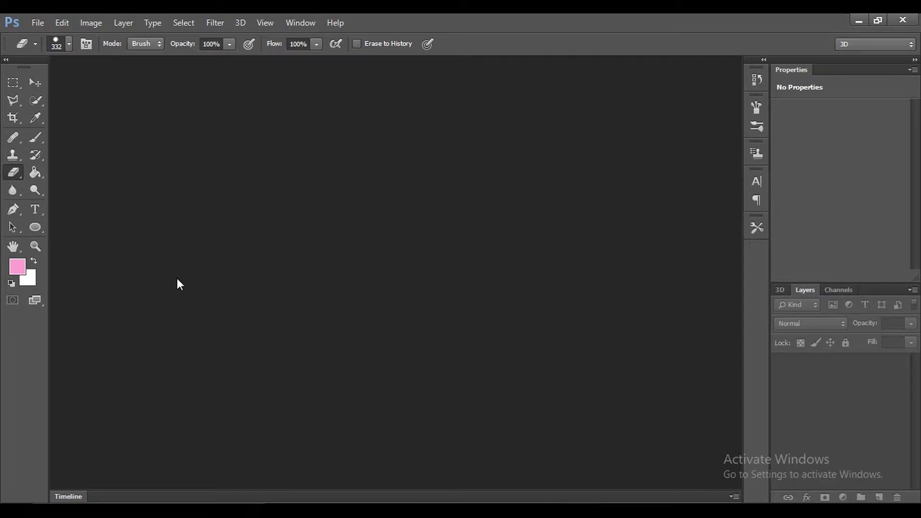
Create a new white 1000 × 1300 px document.
click(47, 20)
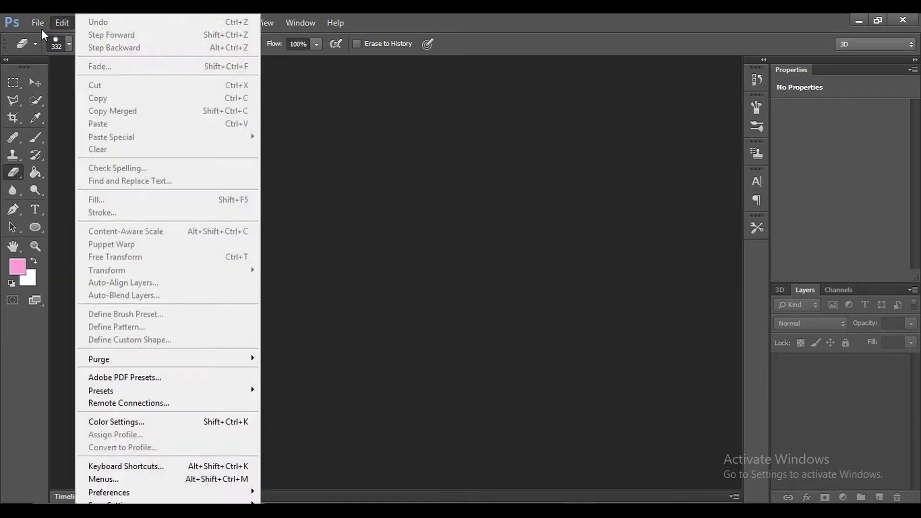
click(48, 38)
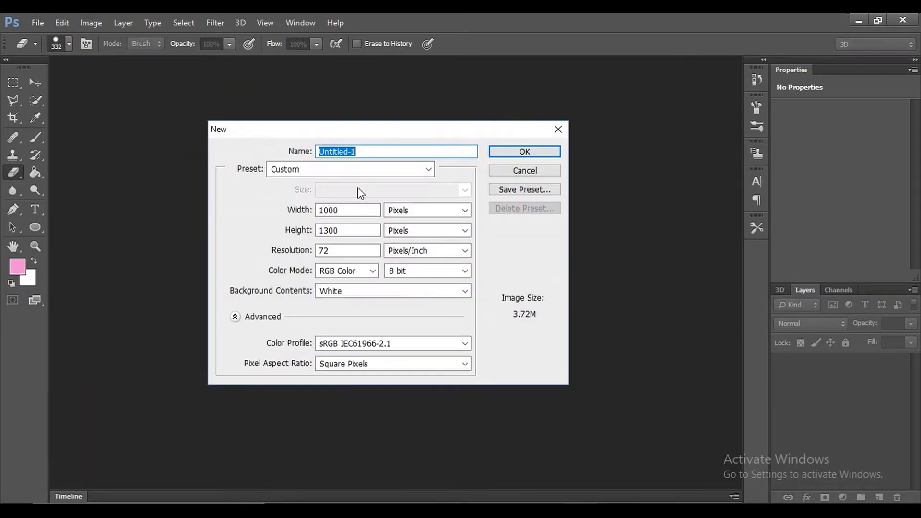
click(514, 158)
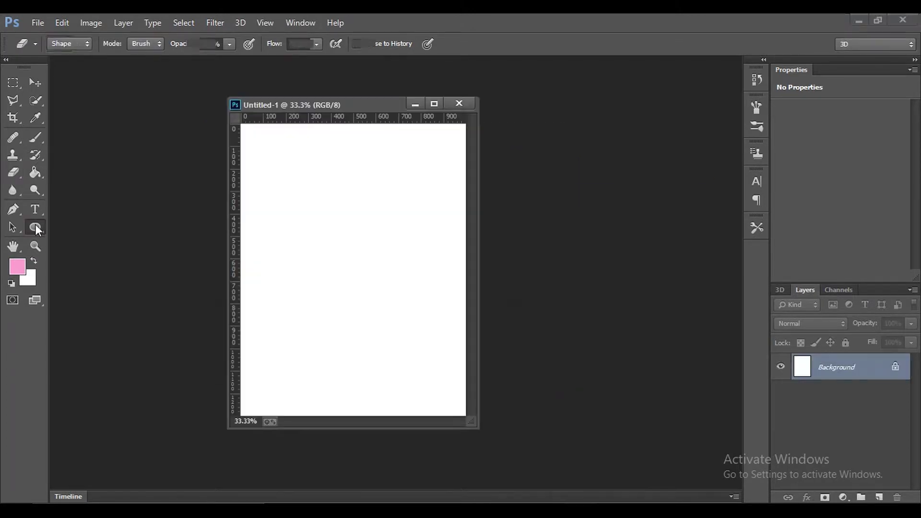
Set the Ellipse tool to a white fill with a solid black stroke.
click(36, 228)
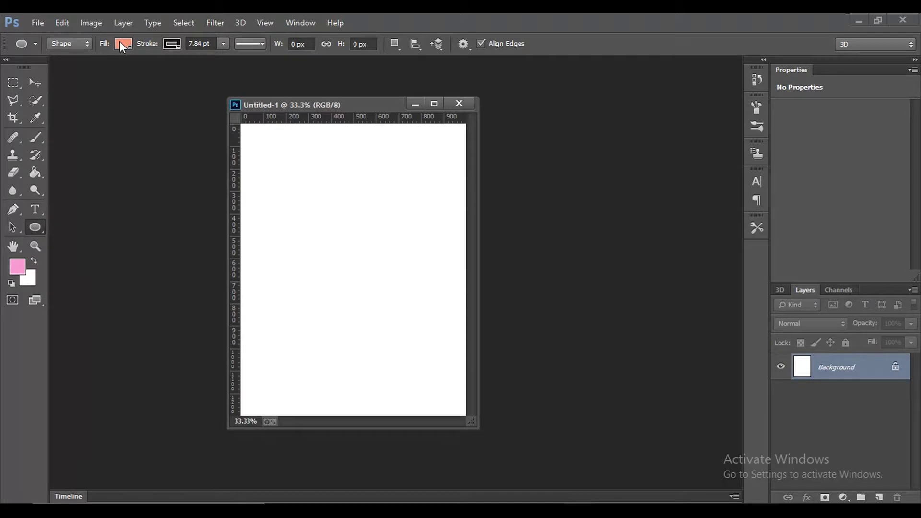
click(122, 46)
click(106, 122)
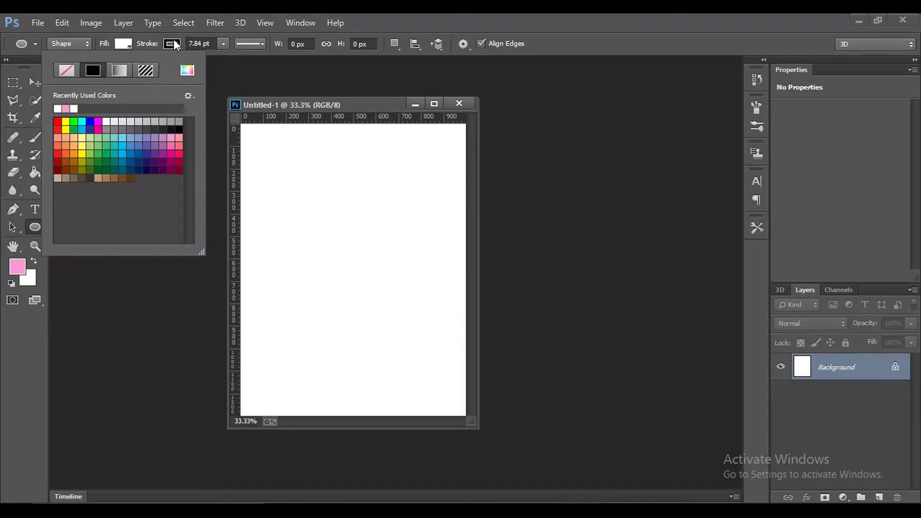
click(173, 43)
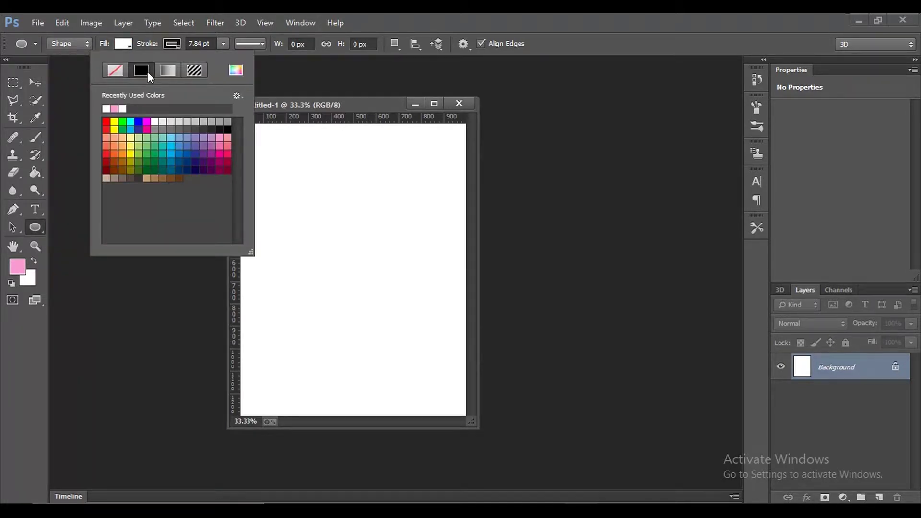
click(285, 68)
Draw two white outlined circles side by side.
drag(272, 184, 341, 254)
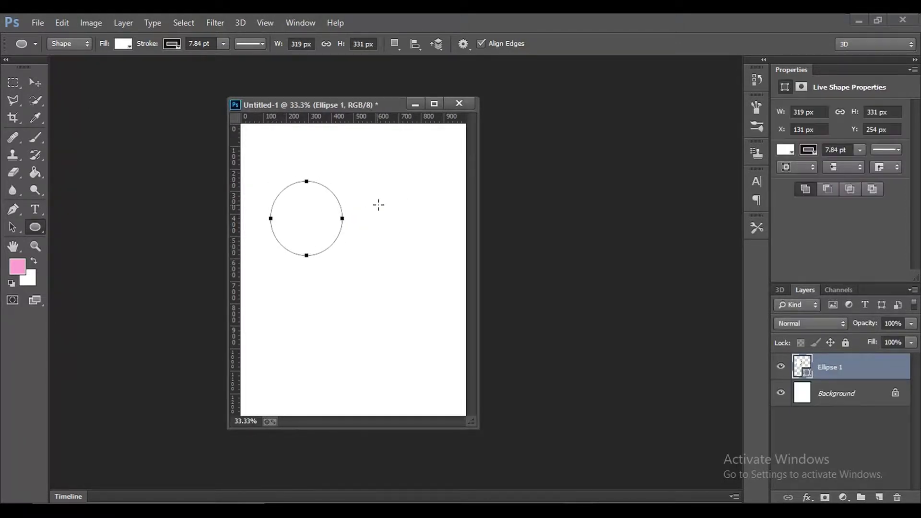
drag(370, 181, 437, 254)
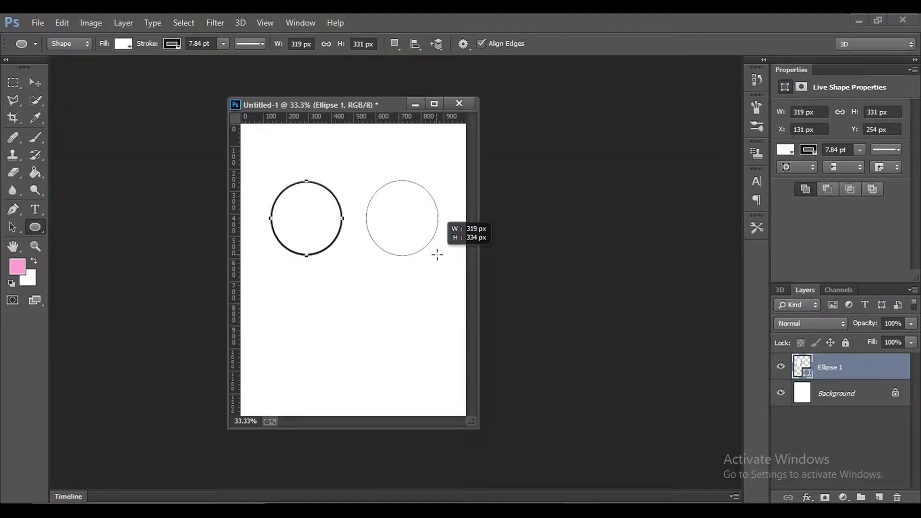
drag(436, 254, 437, 256)
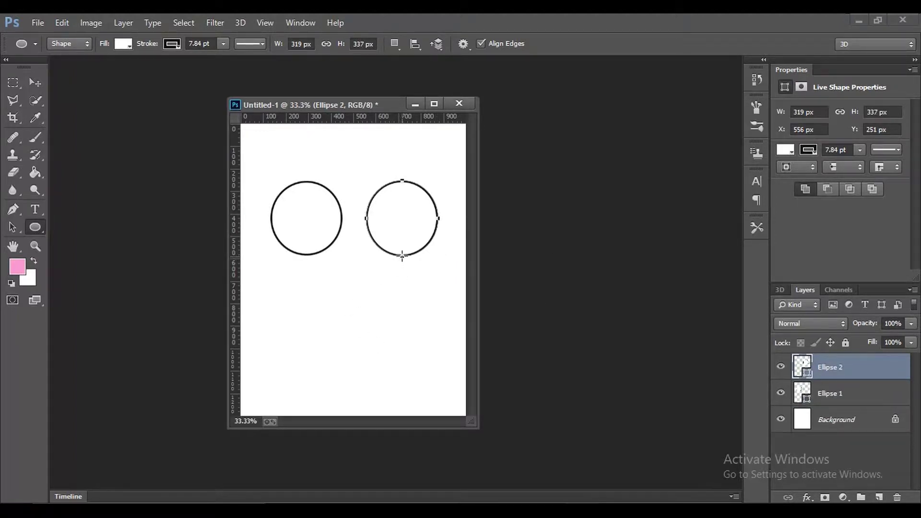
Resize the right circle to 319 × 334 px and apply the transform.
click(36, 82)
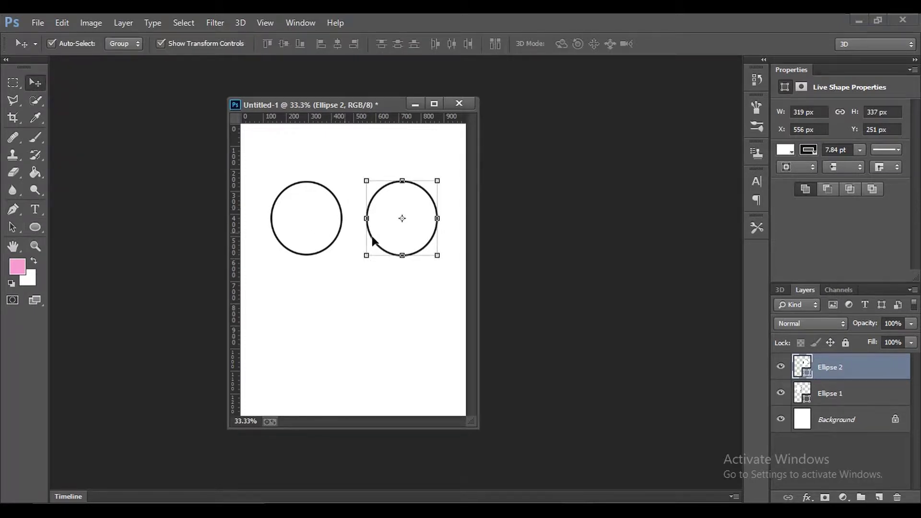
drag(403, 255, 403, 254)
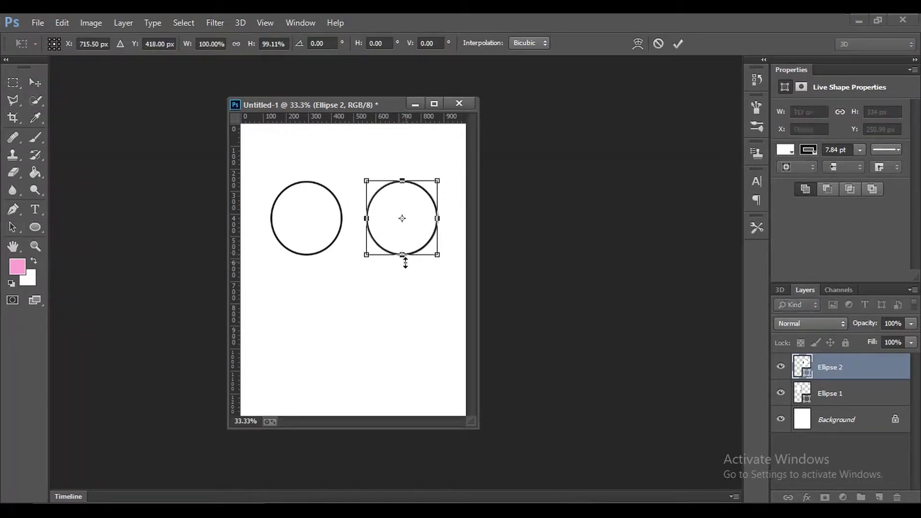
click(36, 136)
click(393, 212)
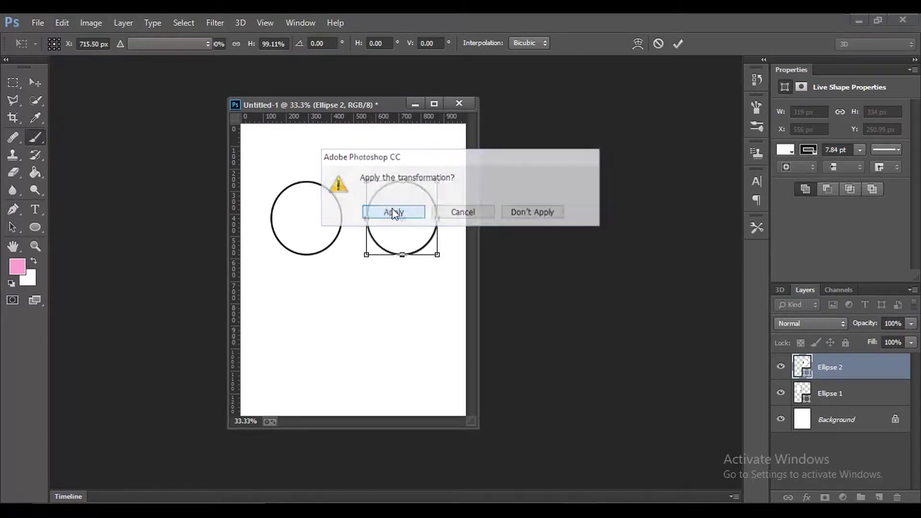
click(35, 228)
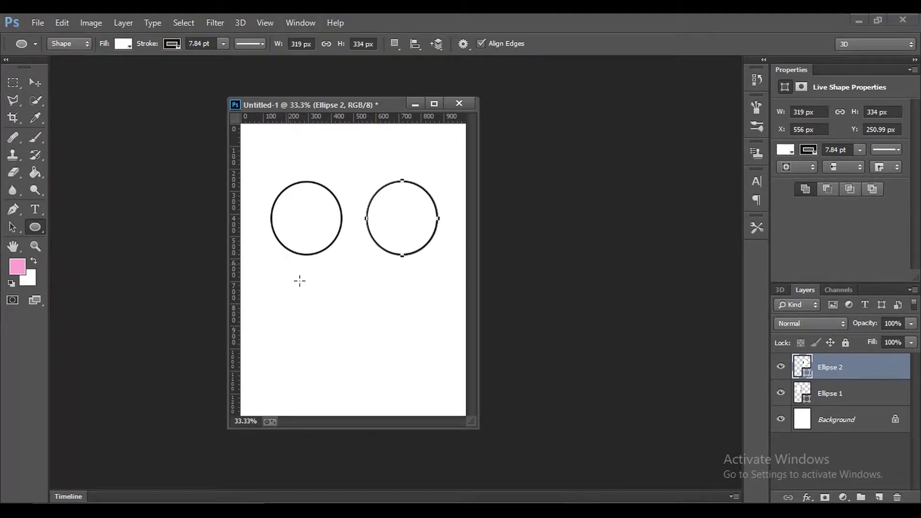
Draw a small circle below the left eye and fill it teal.
drag(301, 282, 323, 303)
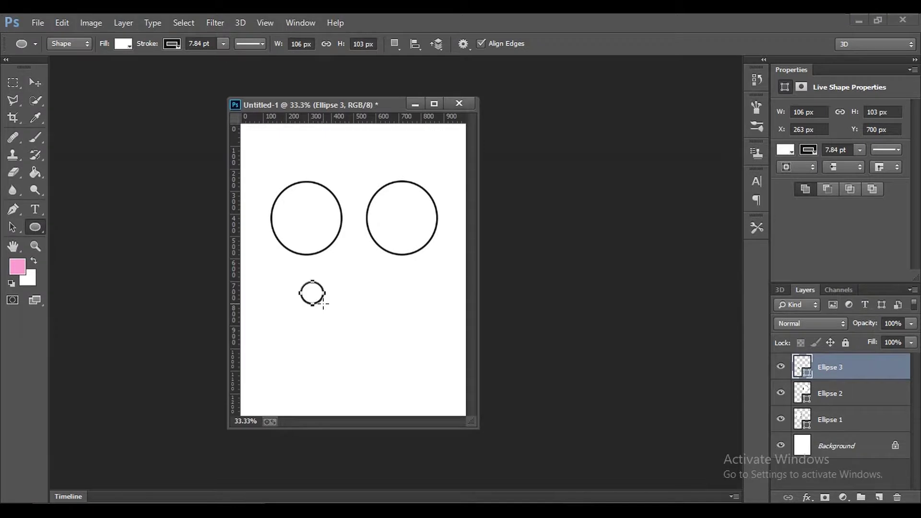
click(125, 44)
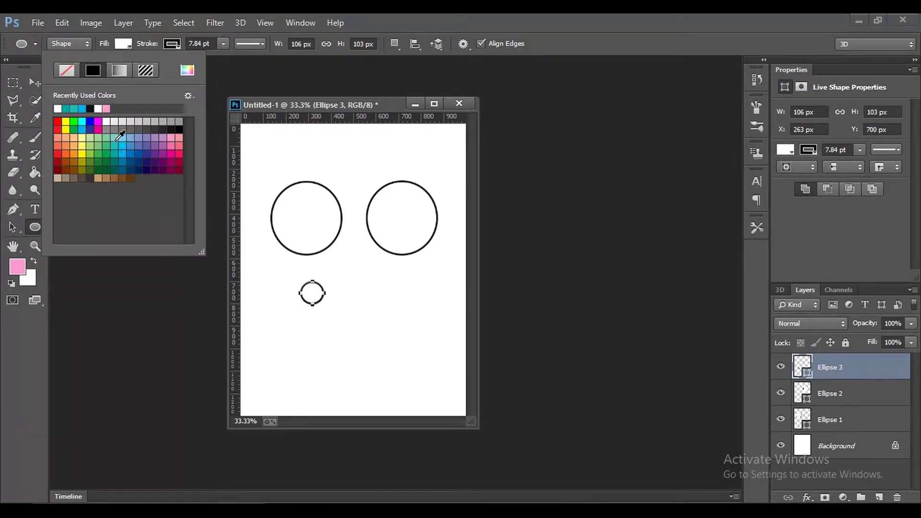
click(115, 141)
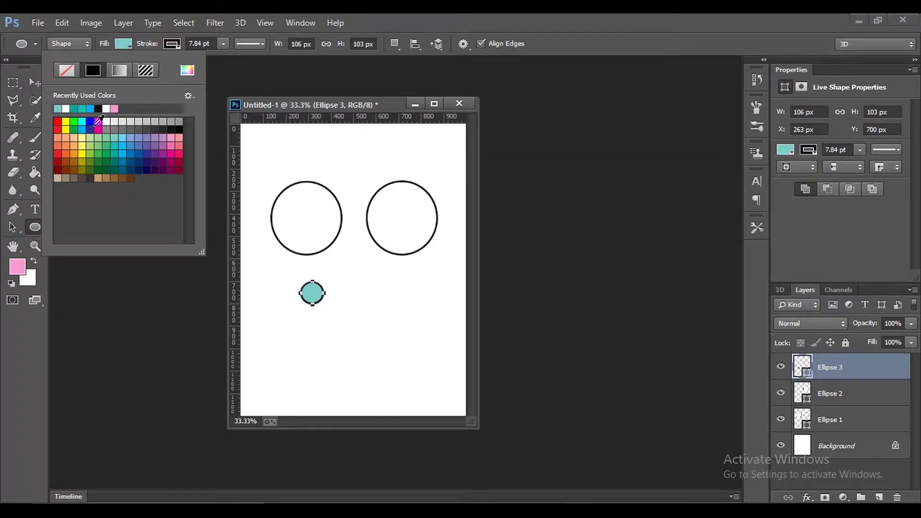
Free Transform the teal circle into the upper part of the left eye circle.
click(35, 83)
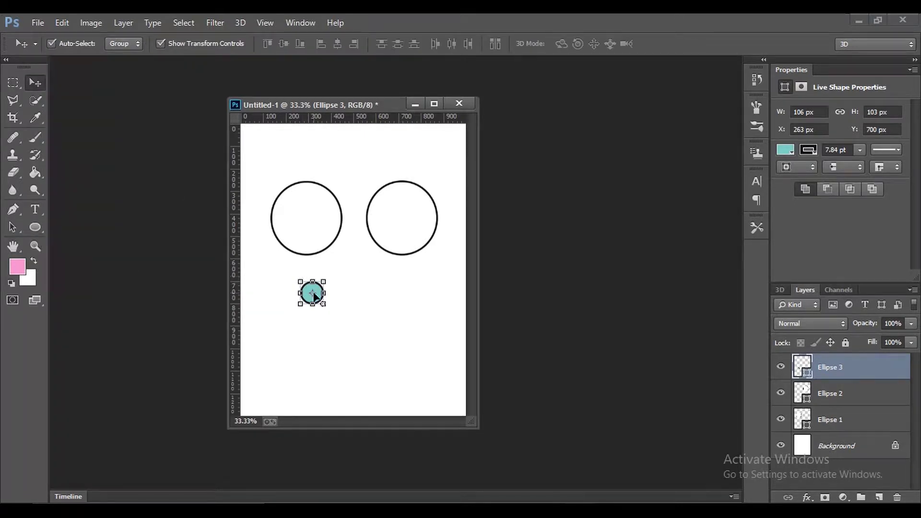
key(ctrl+t)
drag(313, 293, 308, 211)
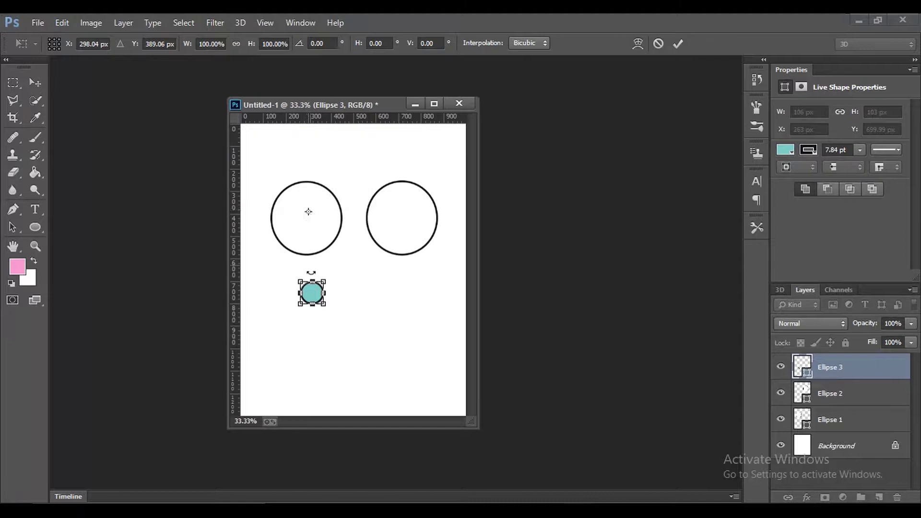
drag(306, 293, 301, 211)
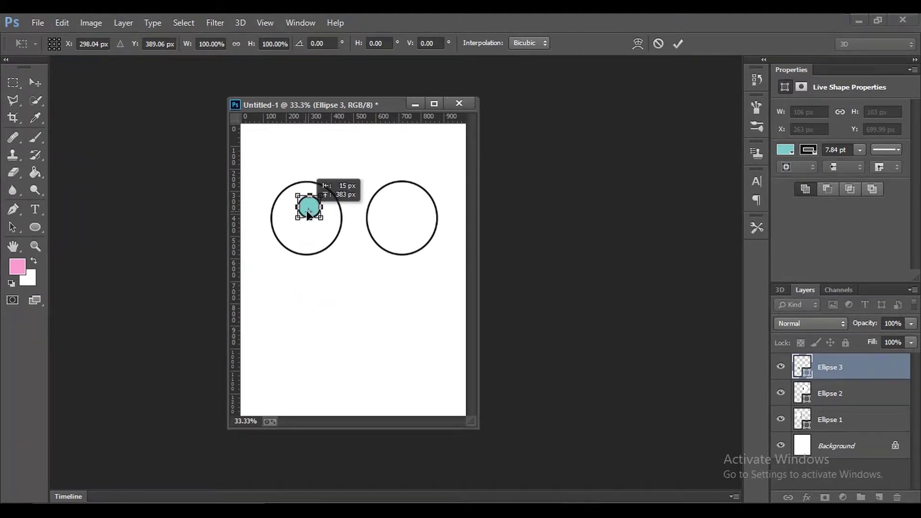
mouse_move(302, 215)
mouse_down()
mouse_move(308, 207)
mouse_move(410, 209)
mouse_up()
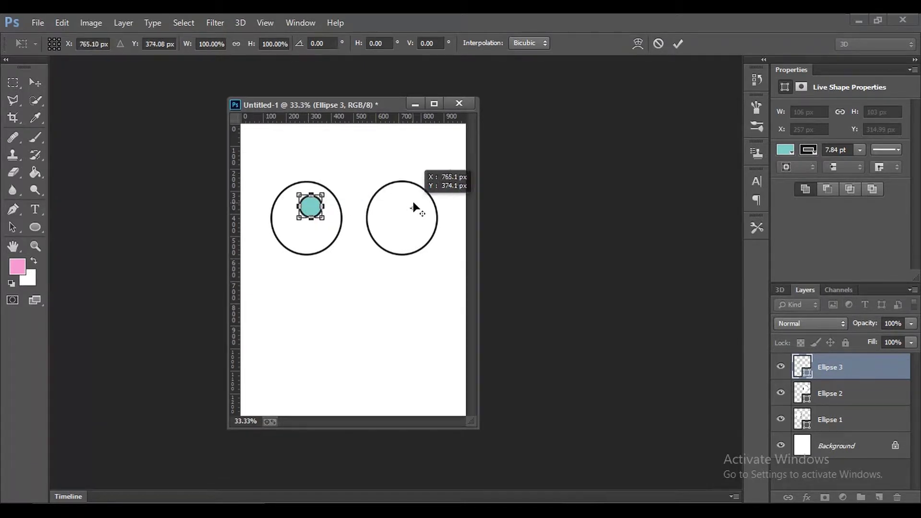
right_click(314, 210)
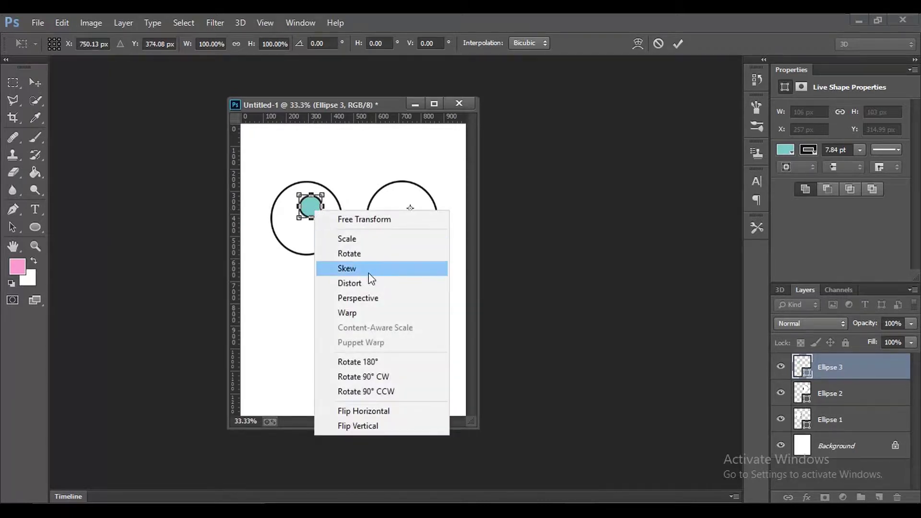
click(343, 253)
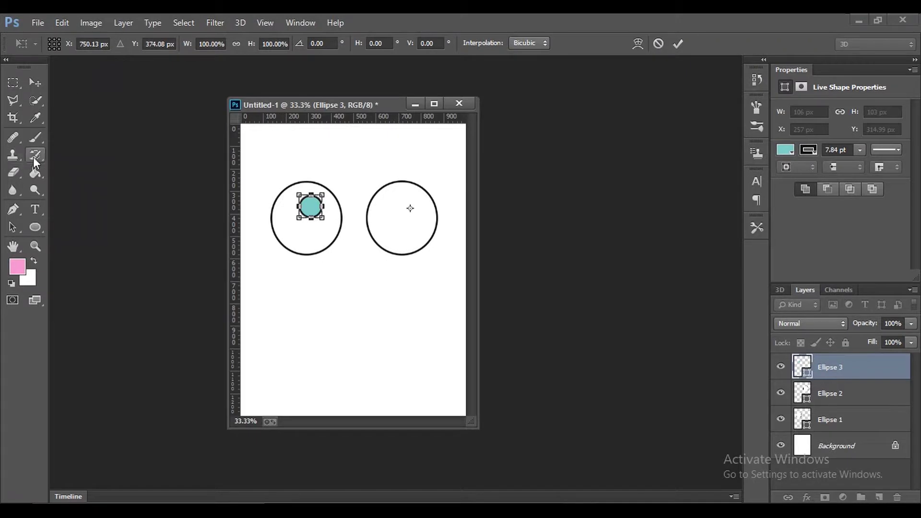
click(38, 221)
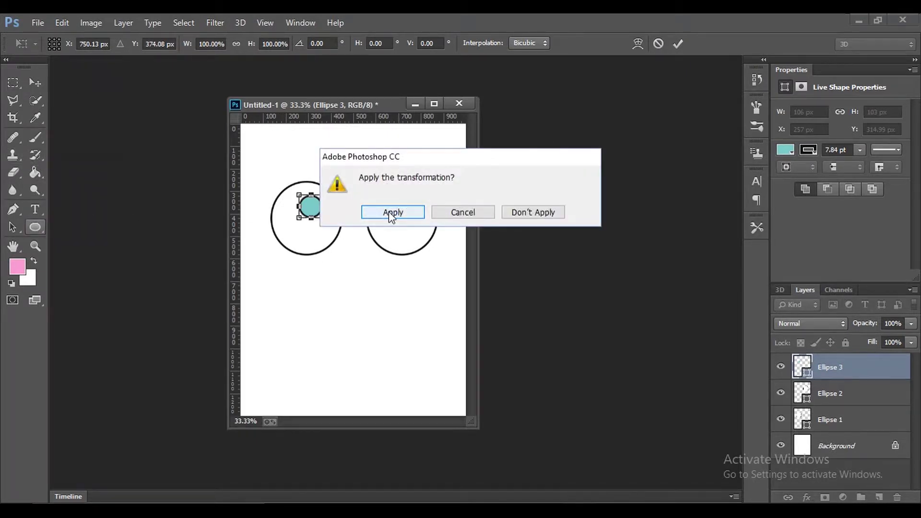
Draw a teal pupil Ellipse 4 and move it near the top of the right eye circle.
click(387, 209)
drag(383, 197, 404, 220)
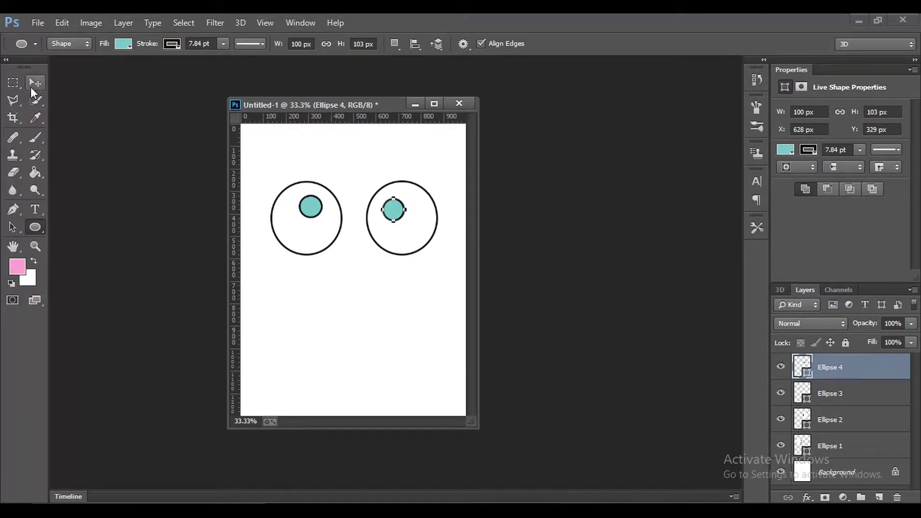
click(32, 87)
click(393, 216)
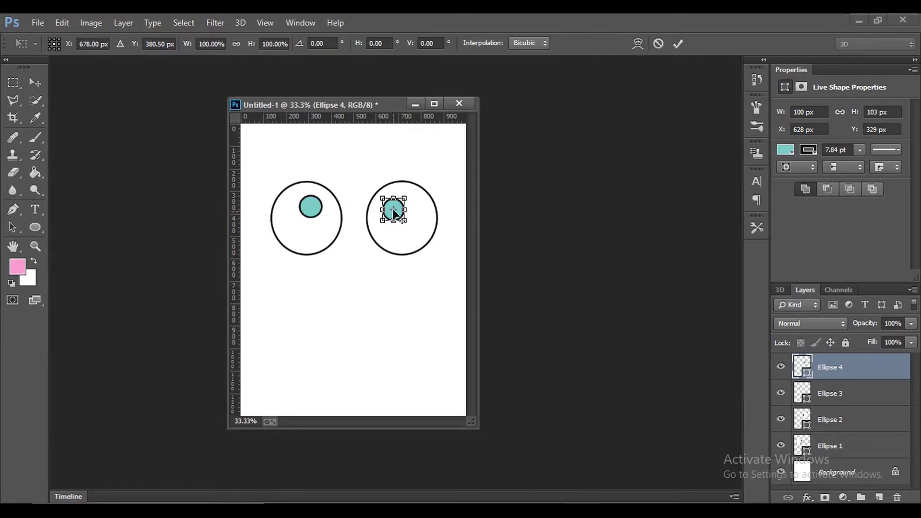
mouse_move(411, 206)
mouse_down()
mouse_move(405, 198)
mouse_move(401, 216)
mouse_move(402, 206)
mouse_up()
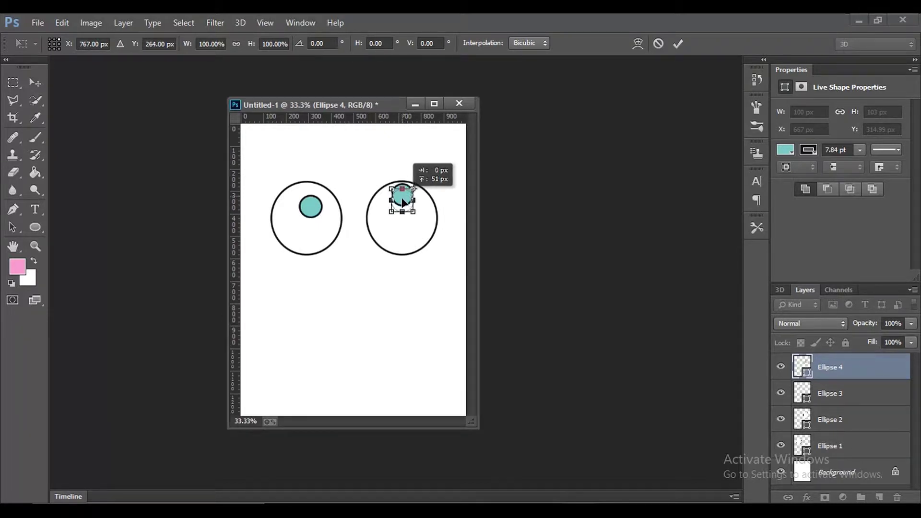
click(38, 146)
click(388, 213)
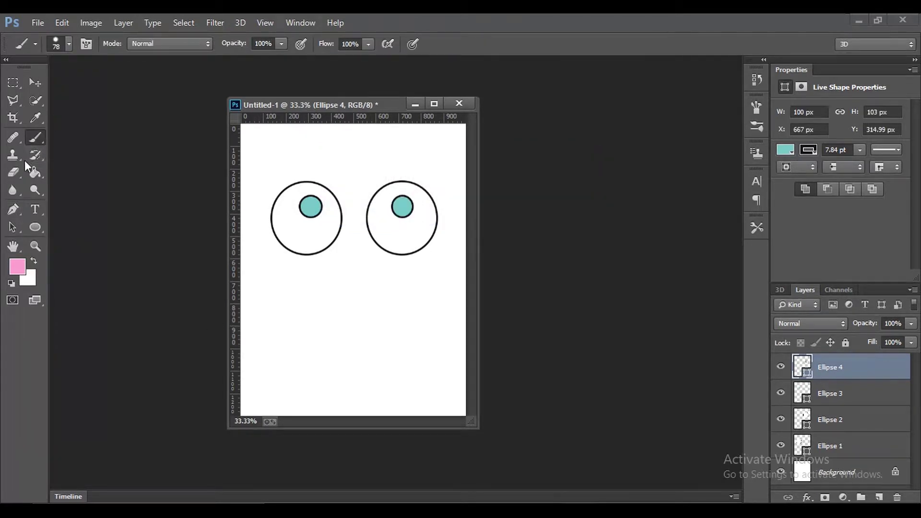
click(37, 233)
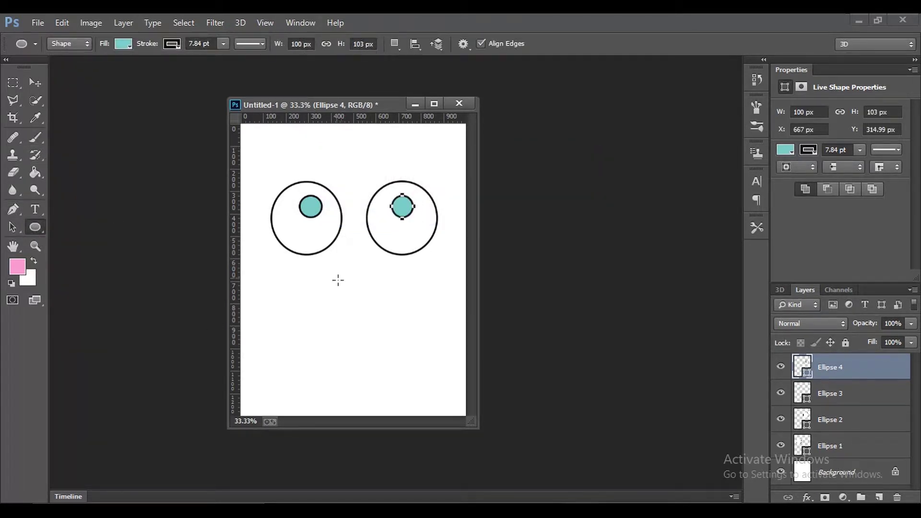
Draw a 156 × 231 px oval mouth below the eyes and fill it salmon.
mouse_move(339, 271)
mouse_down()
mouse_move(387, 351)
mouse_move(369, 311)
mouse_up()
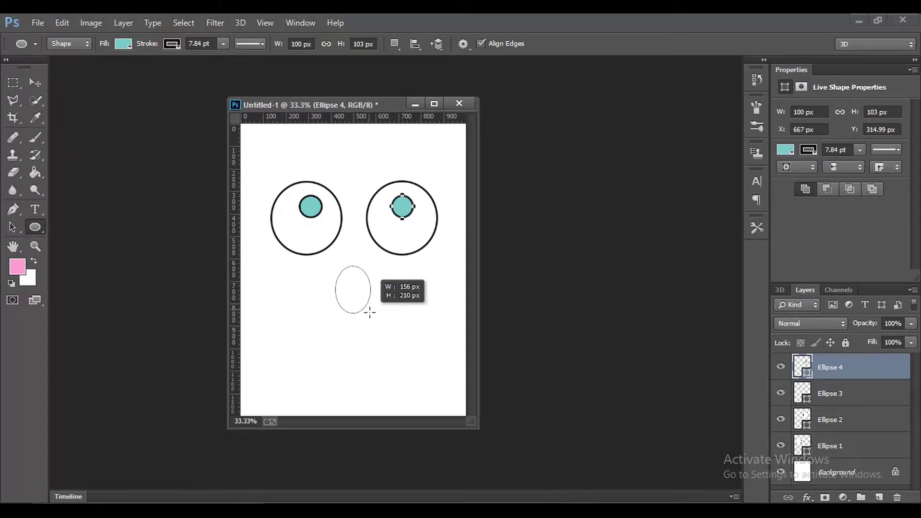
drag(369, 309, 371, 319)
click(124, 44)
click(121, 45)
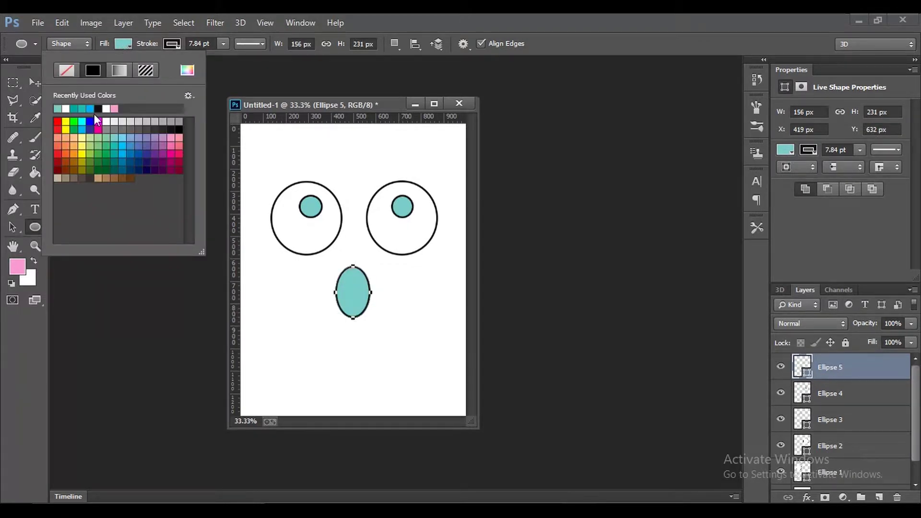
click(57, 137)
Begin converting the locked Background layer into a normal Layer 0.
key(v)
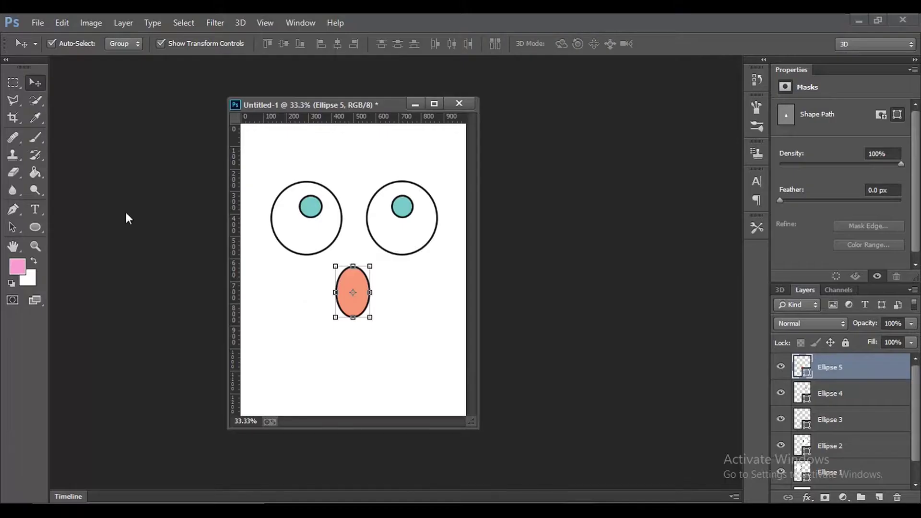
click(35, 174)
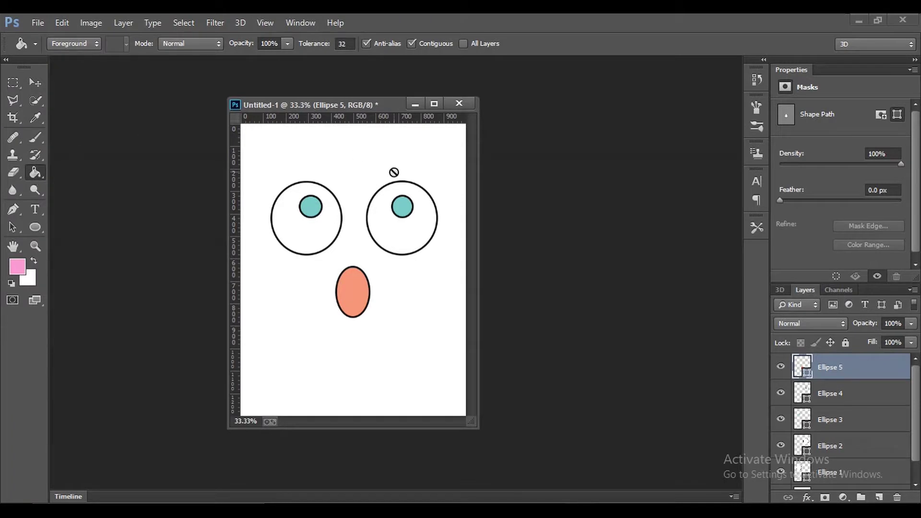
scroll(914, 406, down, 2)
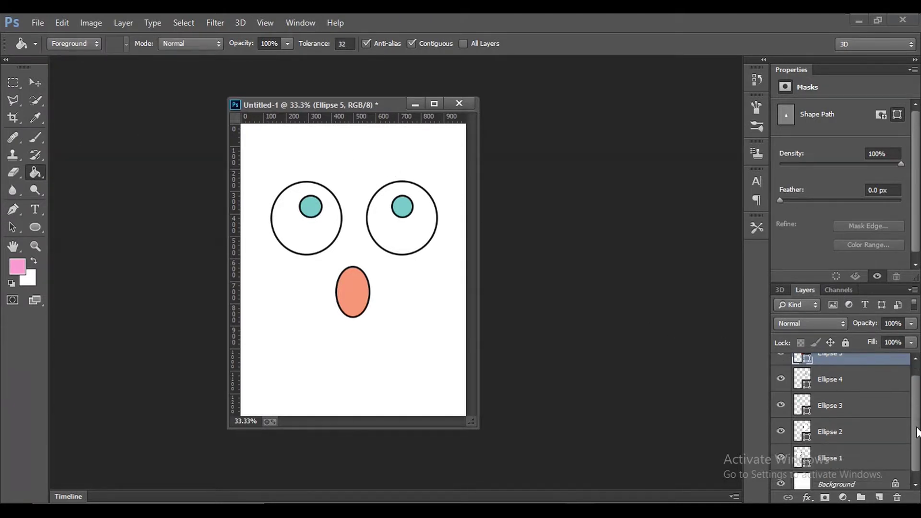
double_click(861, 485)
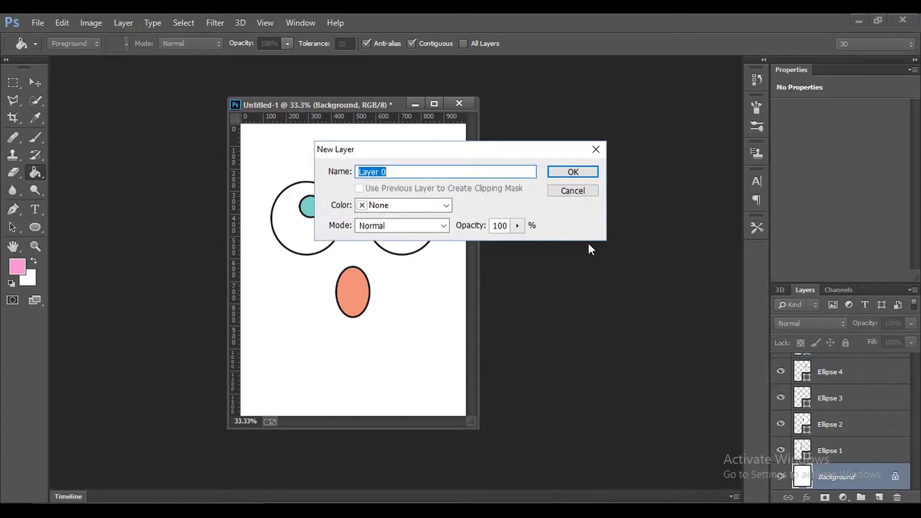
Convert the background to Layer 0 and erase the white backdrop around the face to transparency.
click(583, 172)
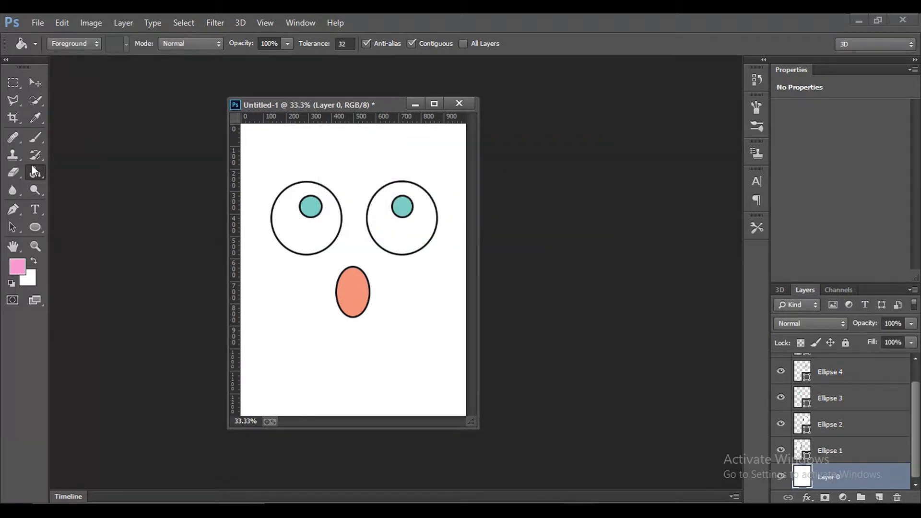
click(18, 178)
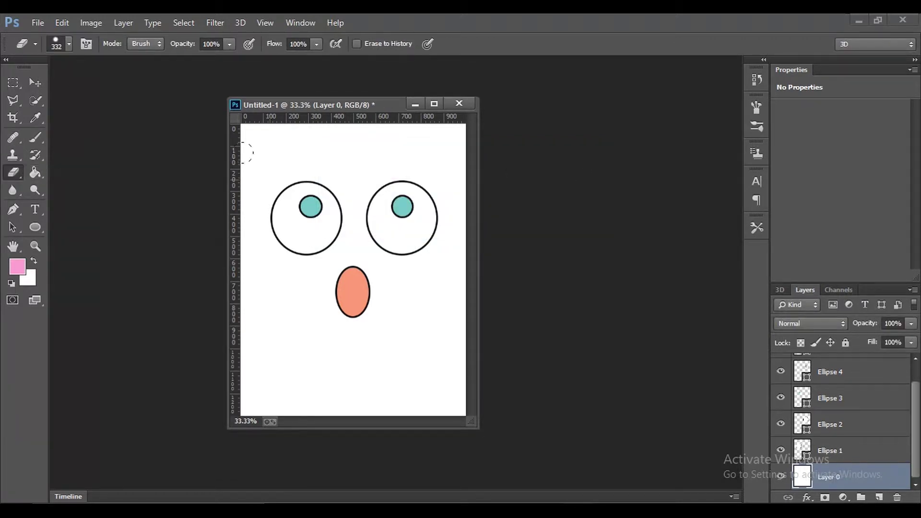
drag(249, 139, 309, 153)
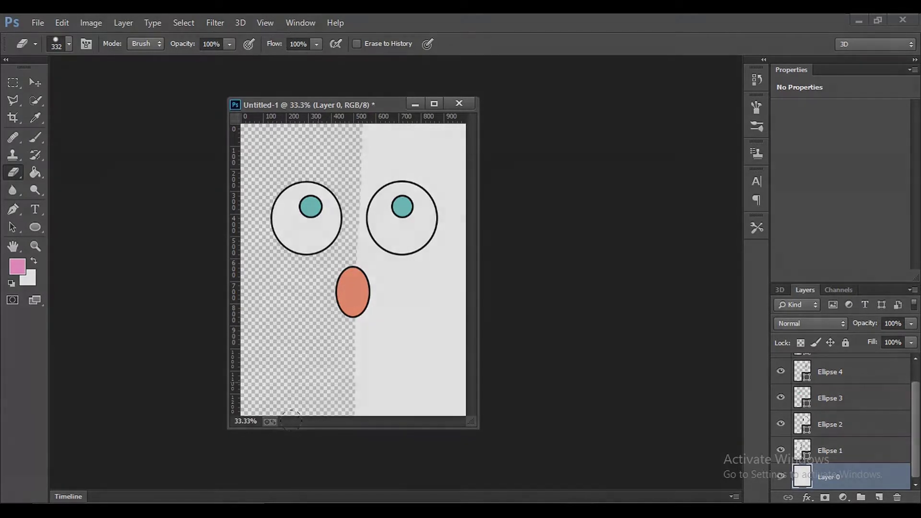
drag(365, 144, 318, 329)
drag(324, 434, 439, 288)
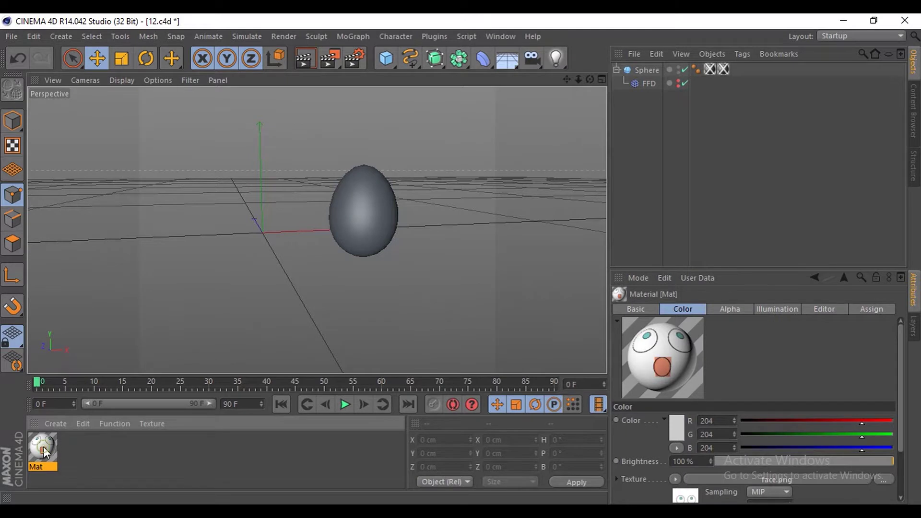
Replace the old material with a new one, specular off, using face.png as its colour texture.
key(Delete)
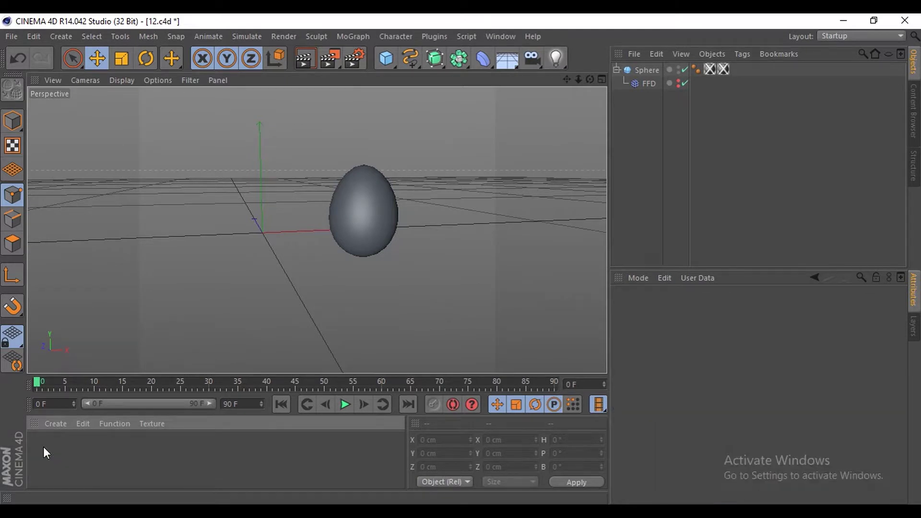
click(50, 421)
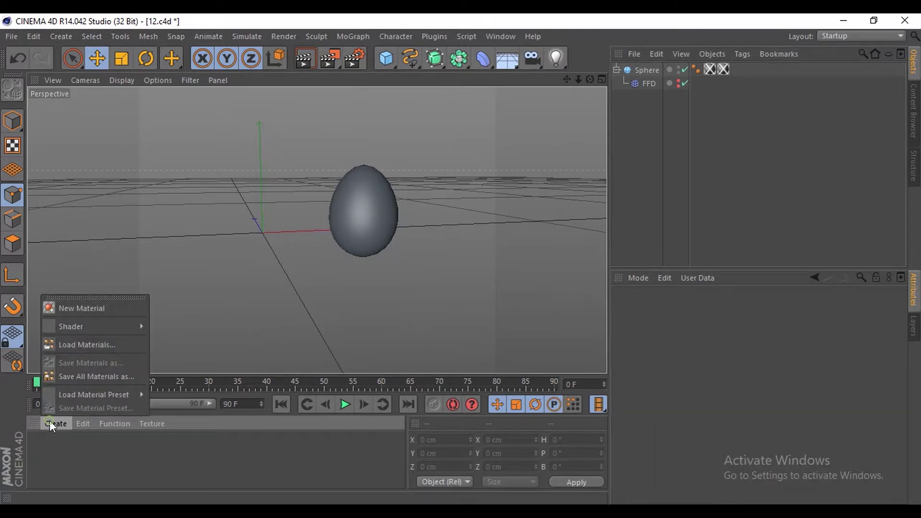
click(99, 309)
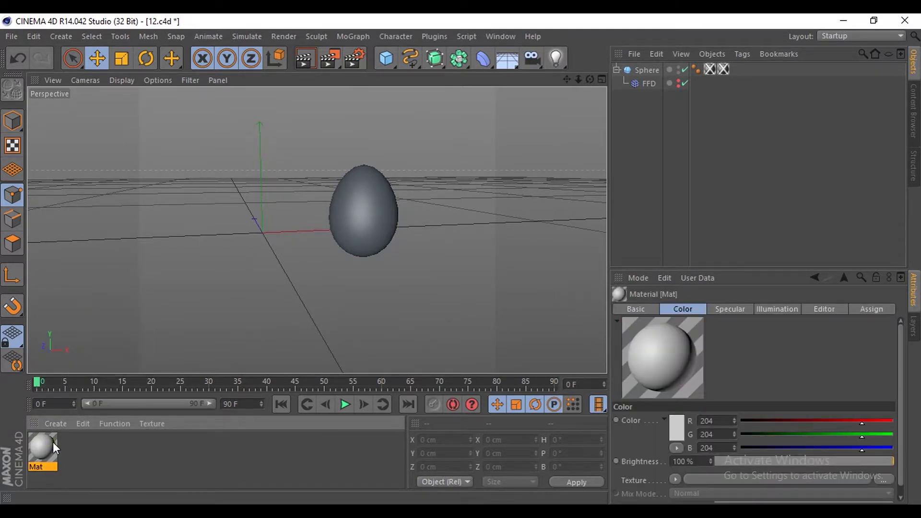
double_click(53, 442)
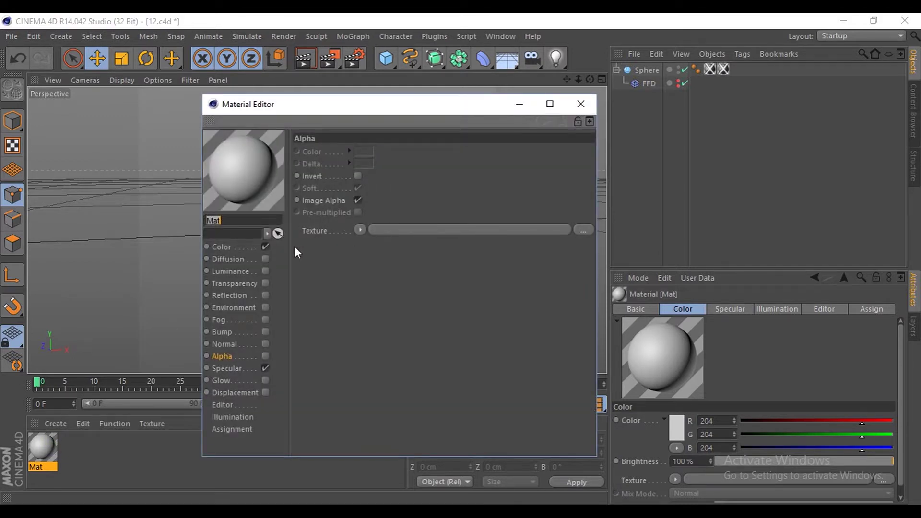
click(221, 247)
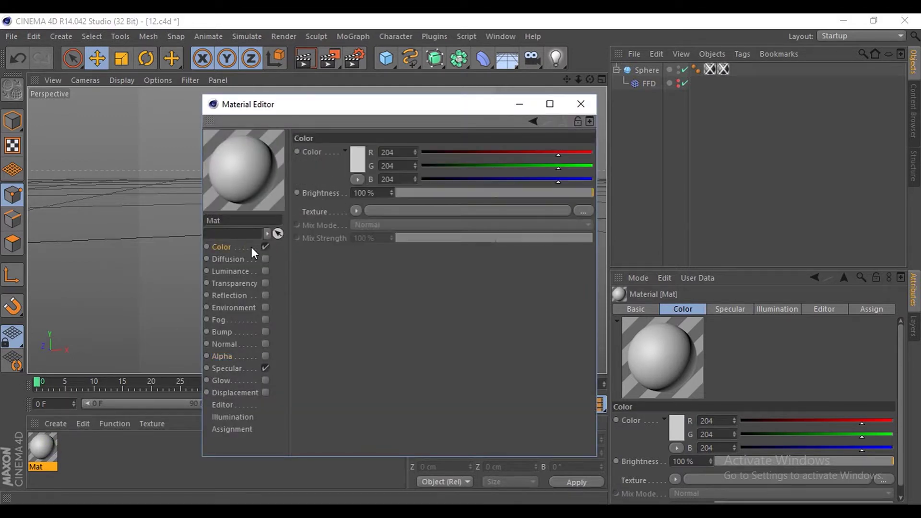
click(264, 369)
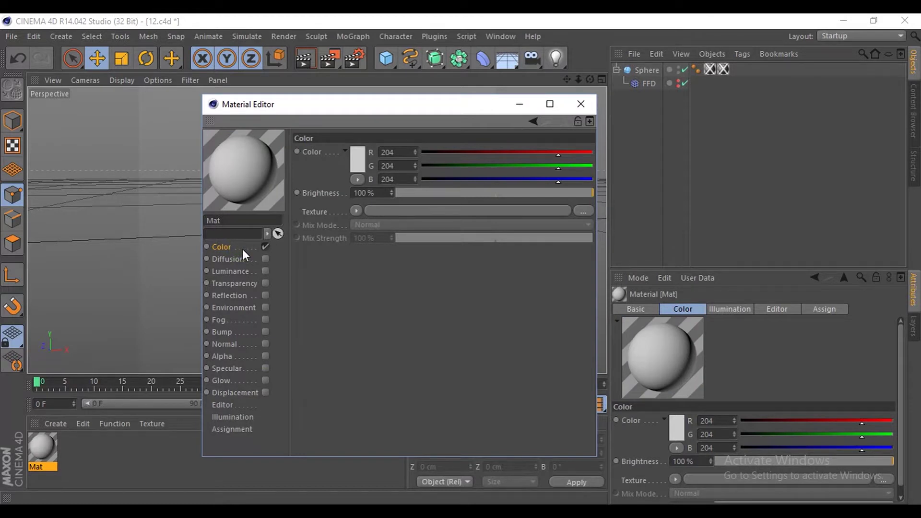
click(581, 210)
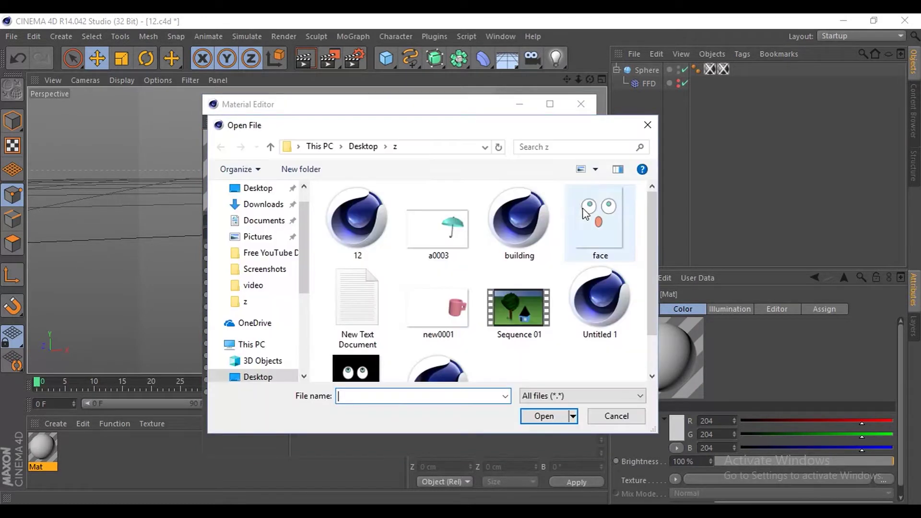
double_click(619, 221)
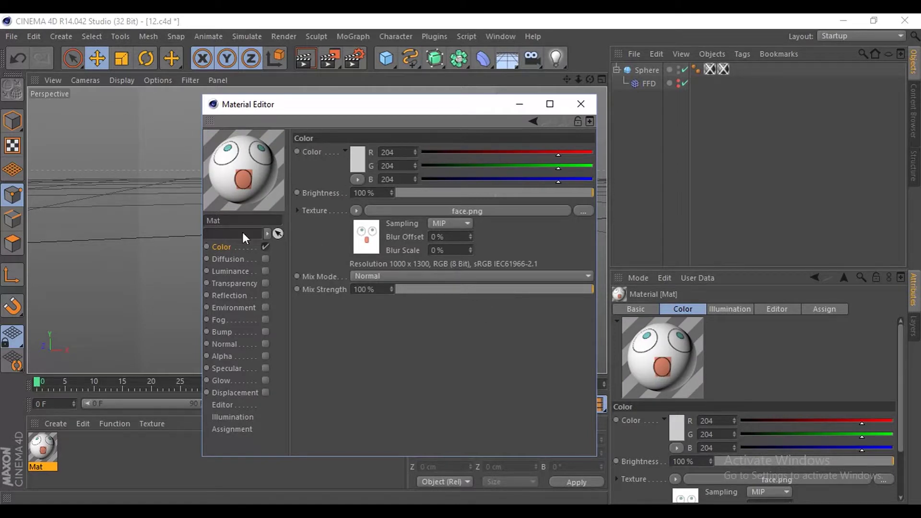
Load face.png as the material's alpha texture and enable Alpha.
click(247, 353)
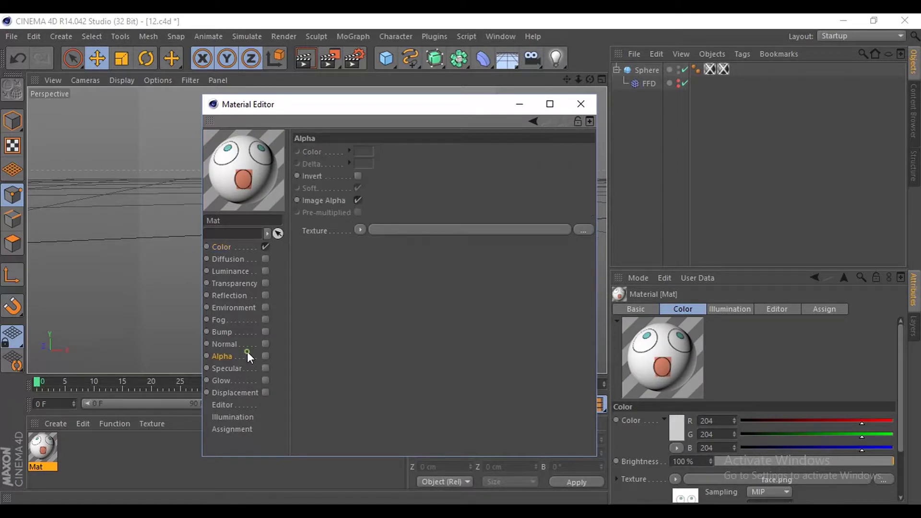
click(251, 360)
click(583, 230)
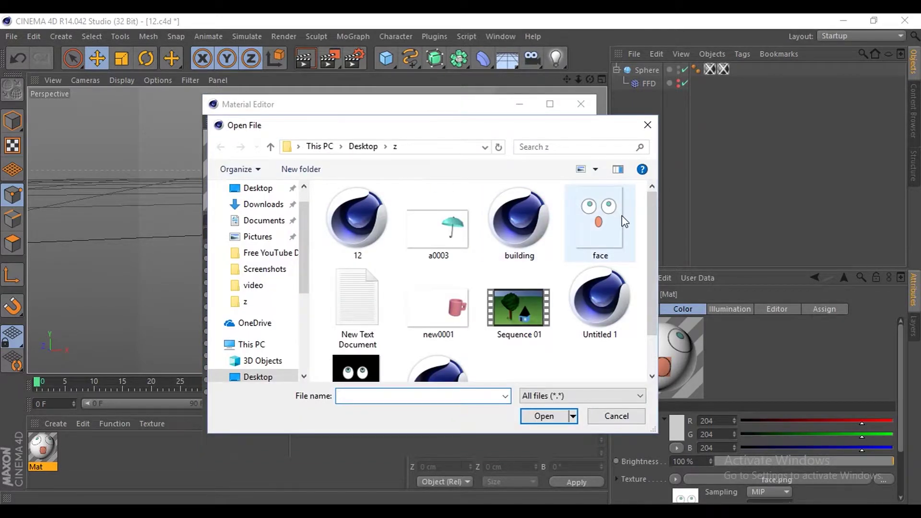
double_click(620, 215)
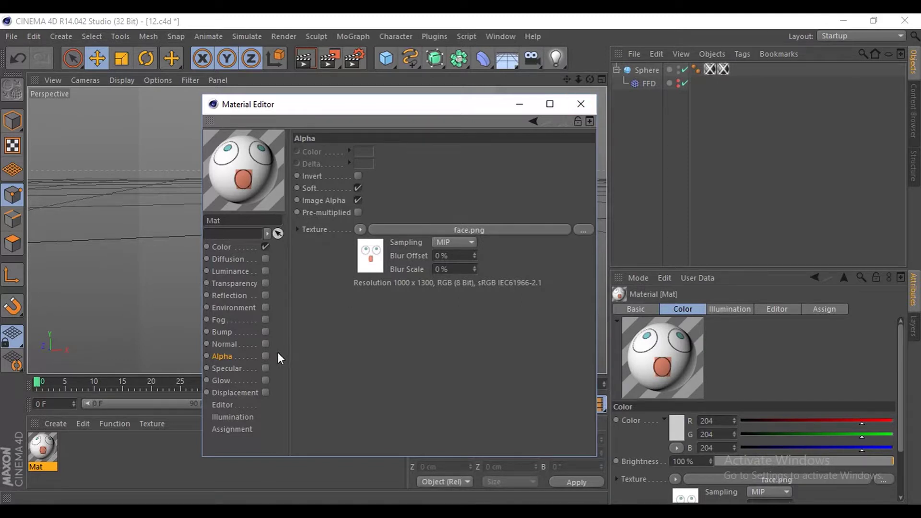
click(266, 356)
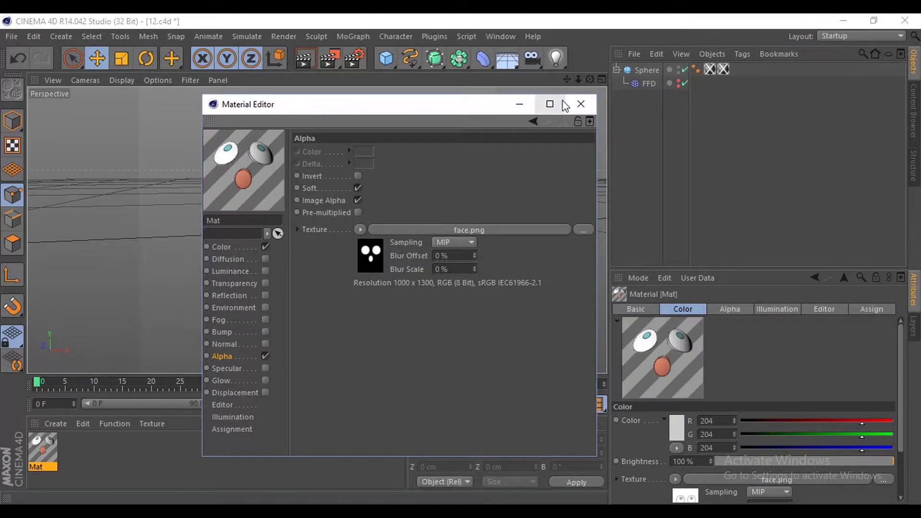
click(579, 105)
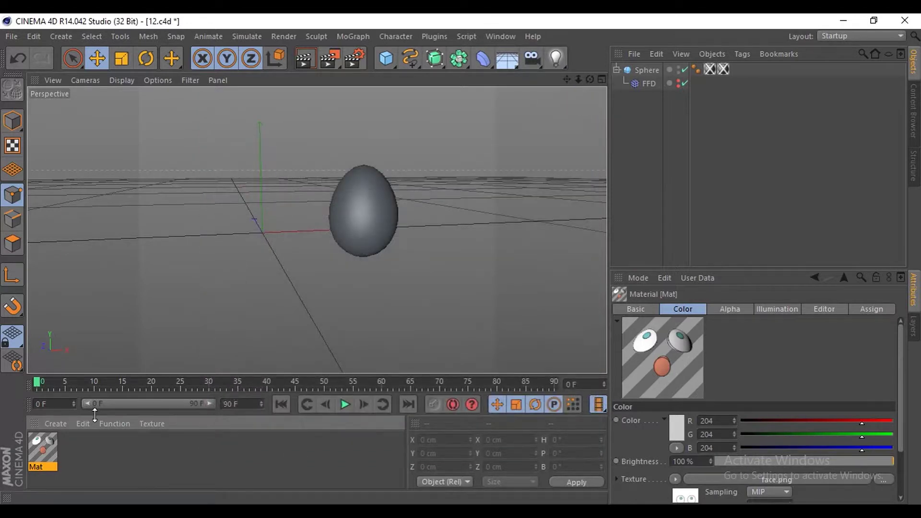
Apply Mat to the Sphere with Length U 50%, Spherical projection and tiling off.
mouse_move(33, 460)
mouse_down()
mouse_move(667, 58)
mouse_move(651, 66)
mouse_up()
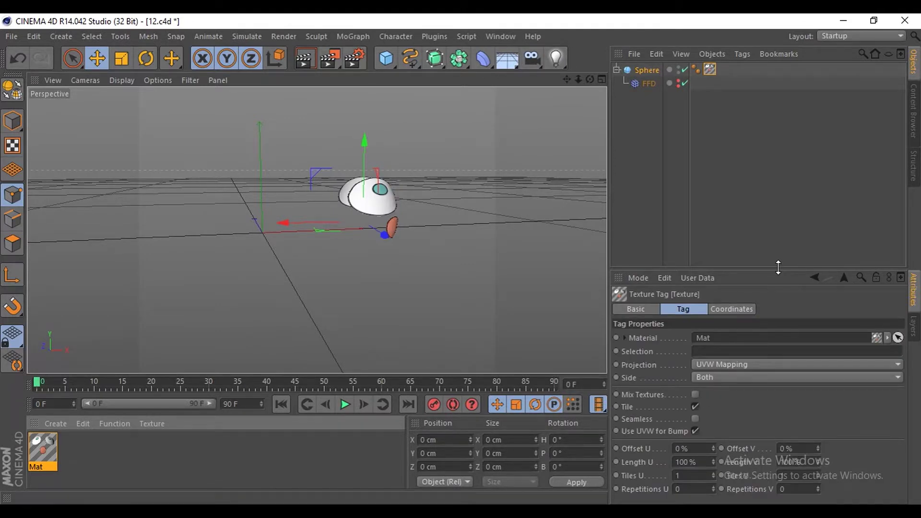
click(689, 462)
text(50)
key(Return)
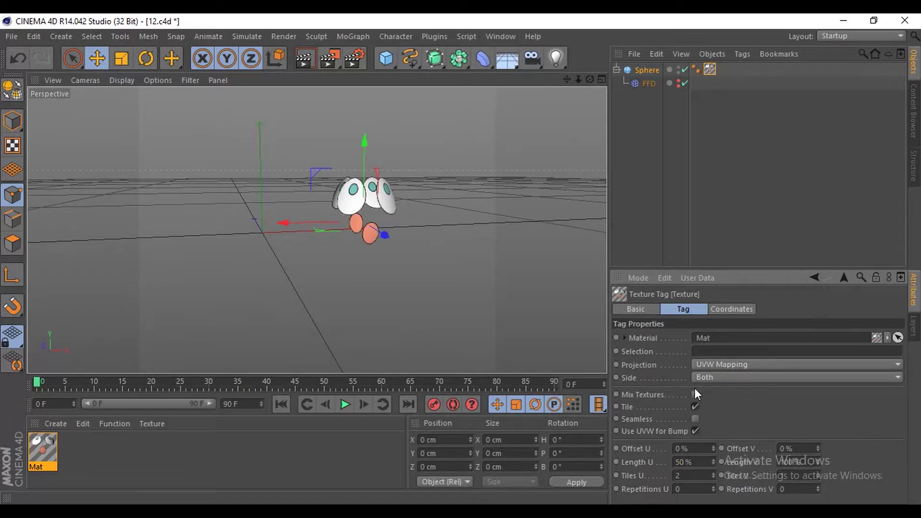
click(747, 363)
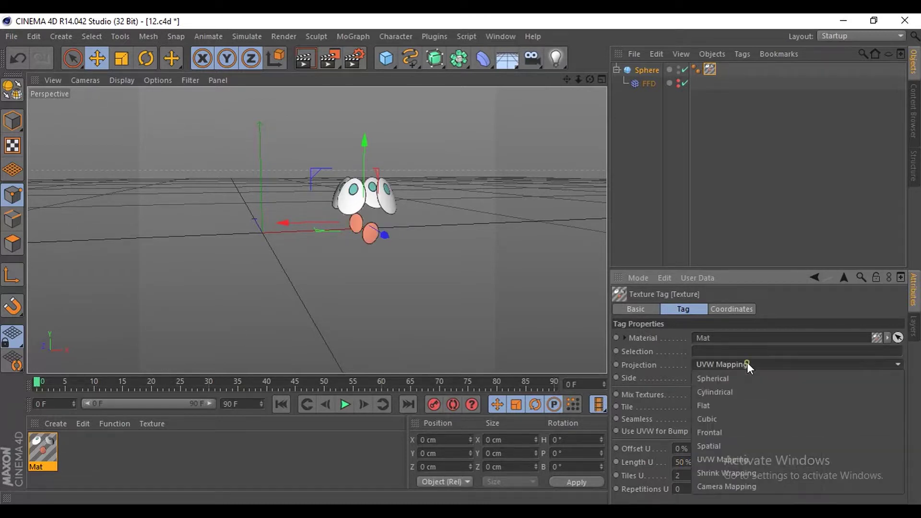
click(727, 378)
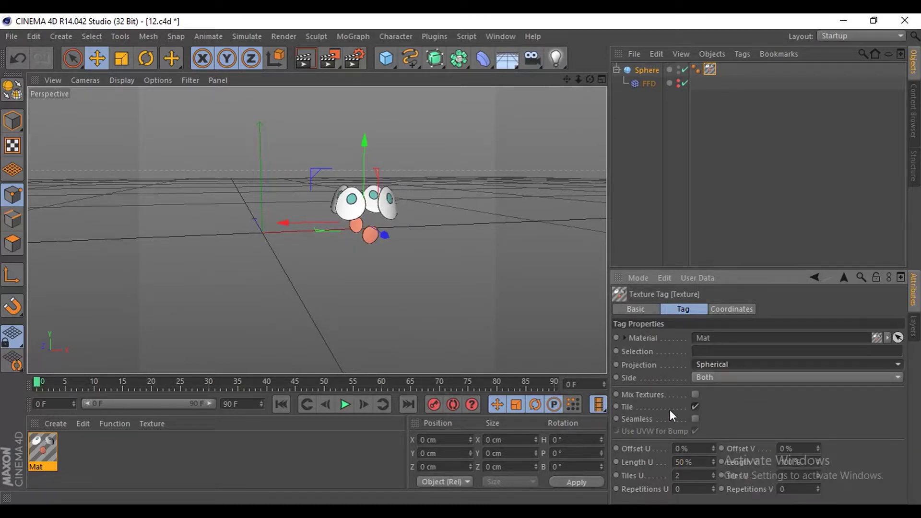
click(695, 406)
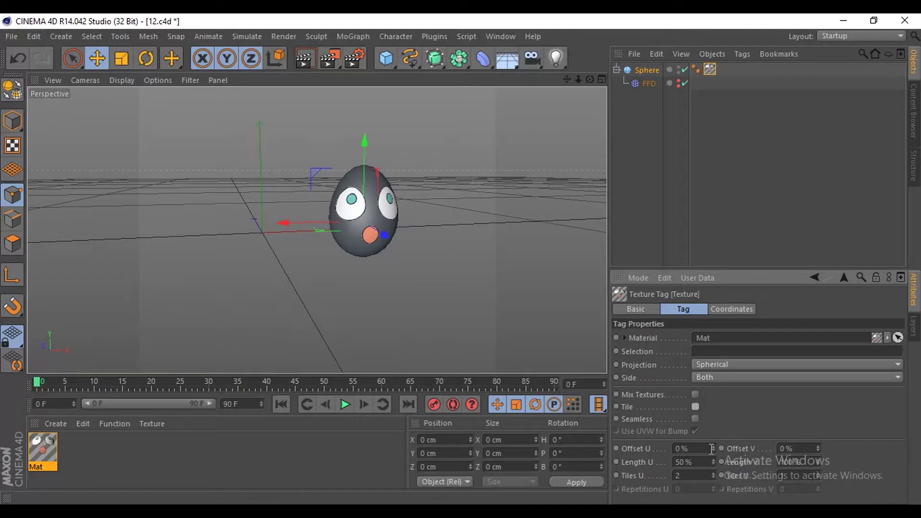
Set the face texture to Offset U 5%, Offset V -2% and Length U about 34%.
mouse_move(715, 448)
mouse_down()
mouse_move(703, 449)
mouse_move(708, 474)
mouse_up()
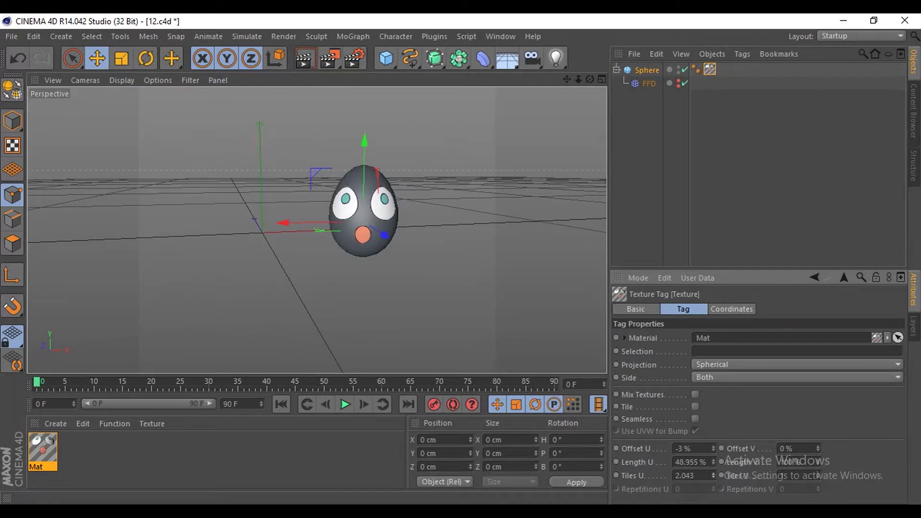
mouse_move(818, 448)
mouse_down()
mouse_move(810, 448)
mouse_move(819, 455)
mouse_up()
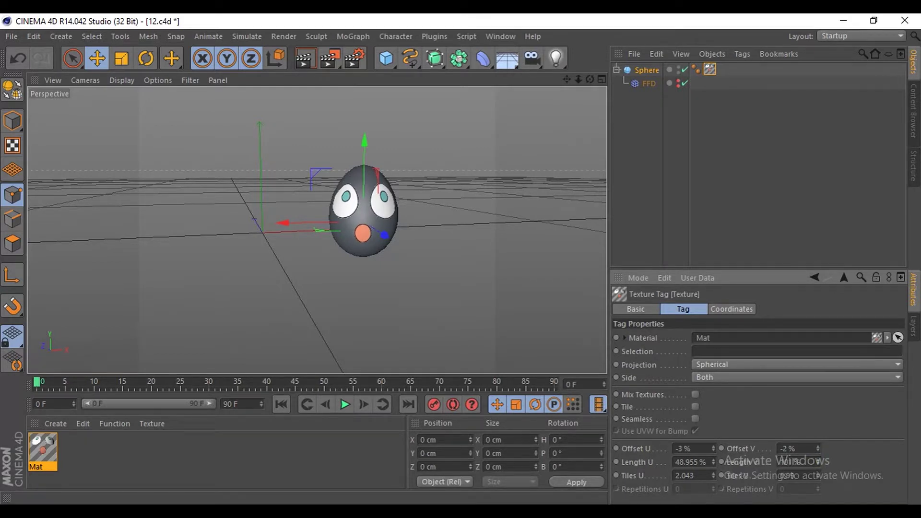
drag(818, 472, 818, 467)
drag(713, 461, 712, 468)
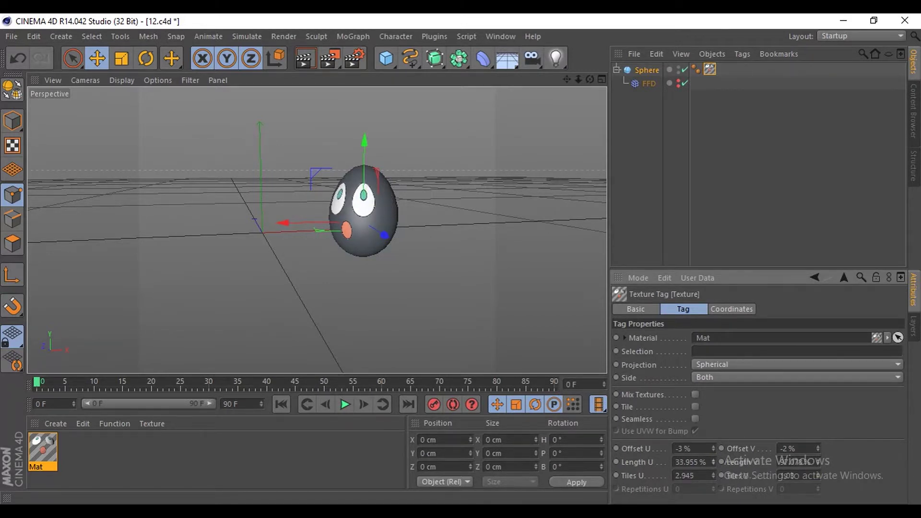
drag(713, 447, 712, 442)
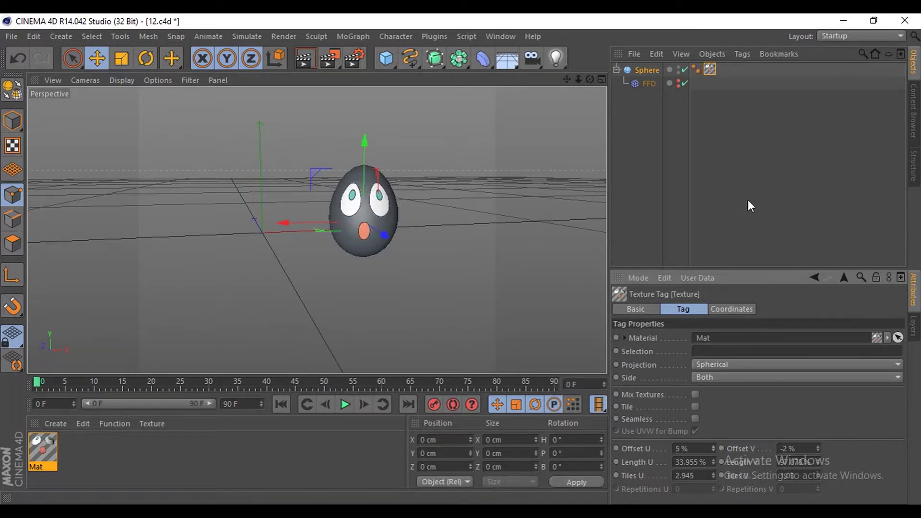
drag(578, 77, 541, 111)
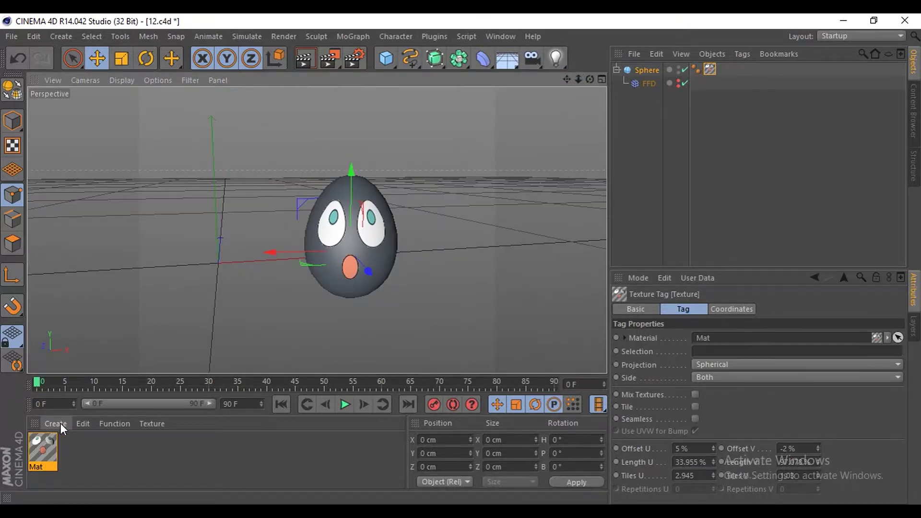
Create material Mat.1 with specular off and an orange colour.
click(56, 423)
click(82, 308)
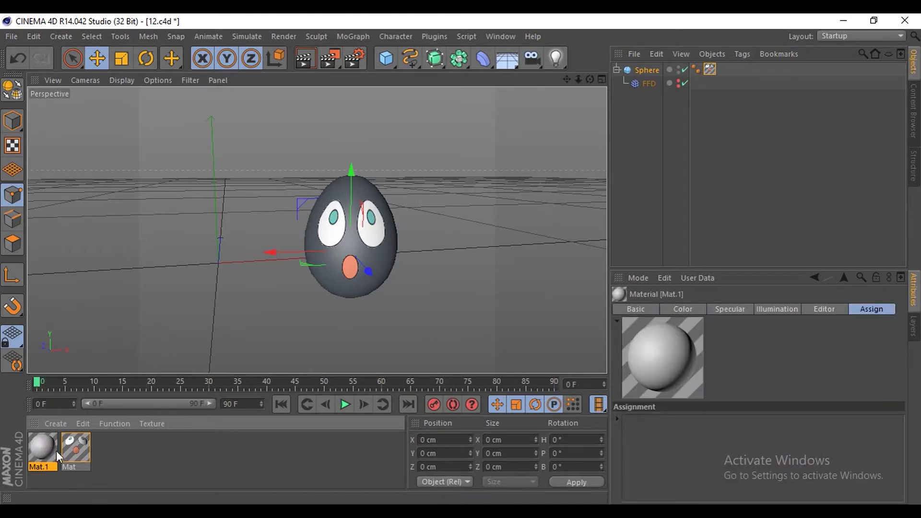
double_click(42, 451)
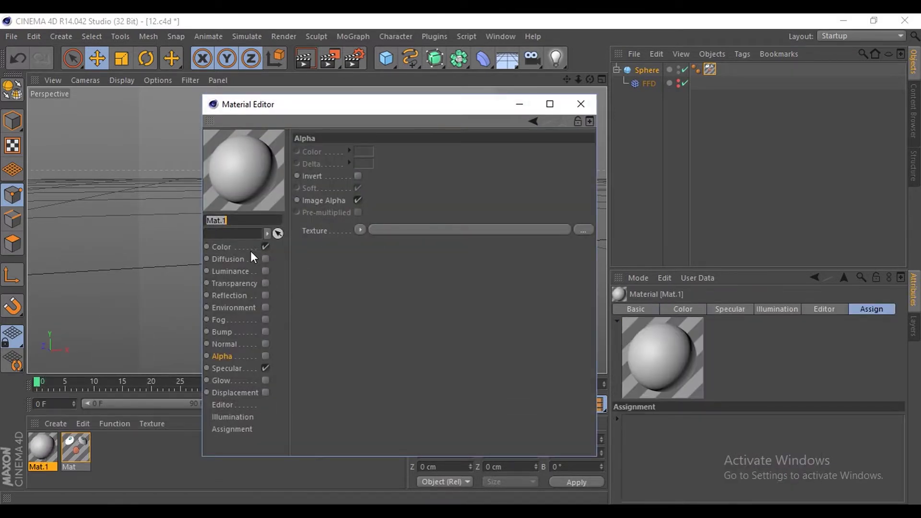
click(267, 369)
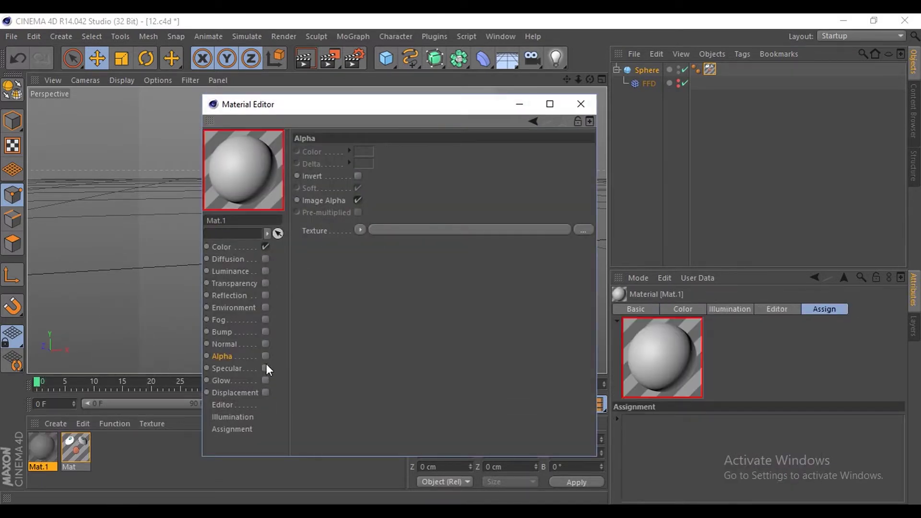
click(238, 246)
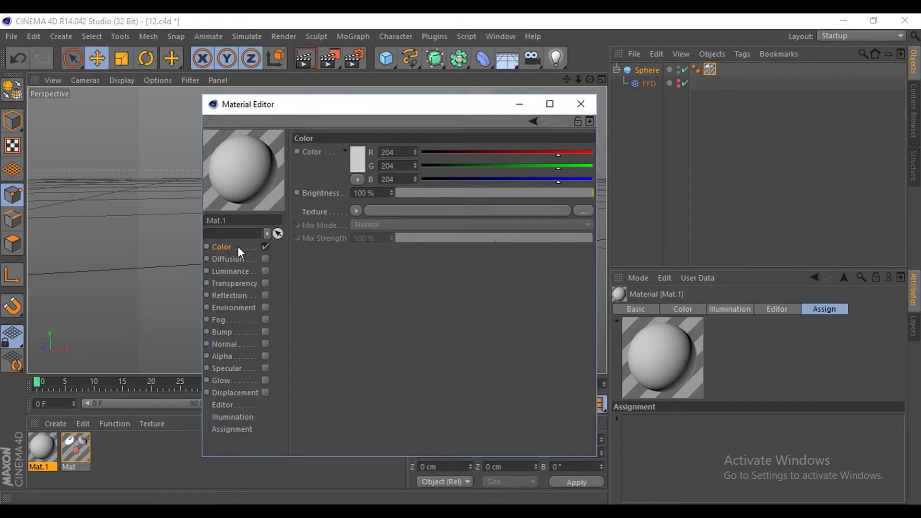
click(359, 163)
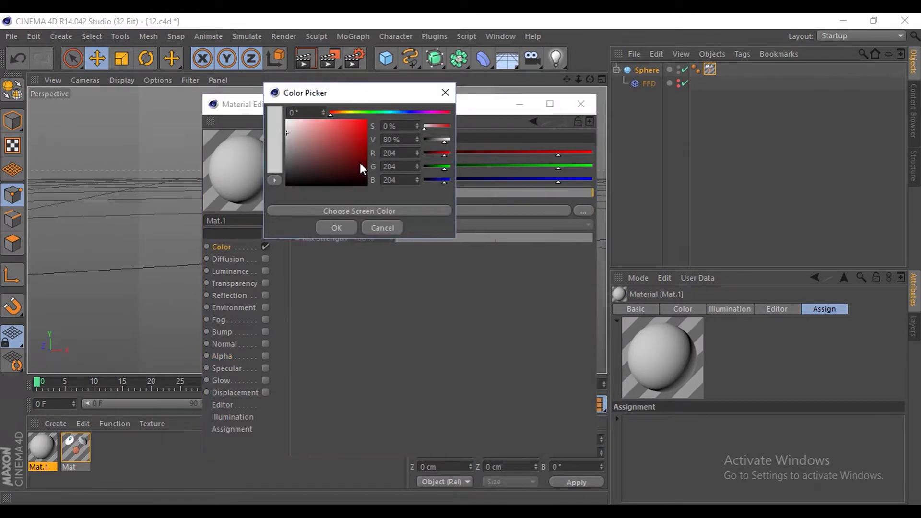
click(338, 113)
drag(352, 127, 354, 122)
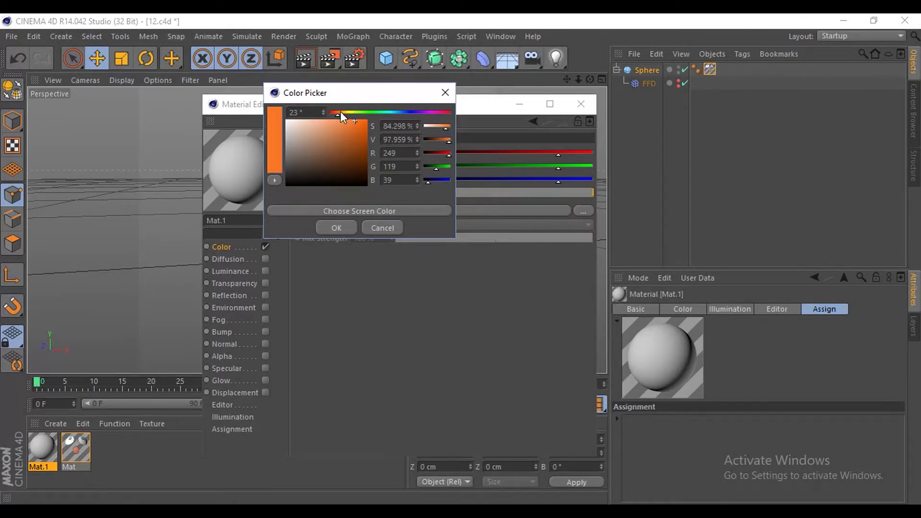
drag(341, 114, 342, 114)
click(342, 227)
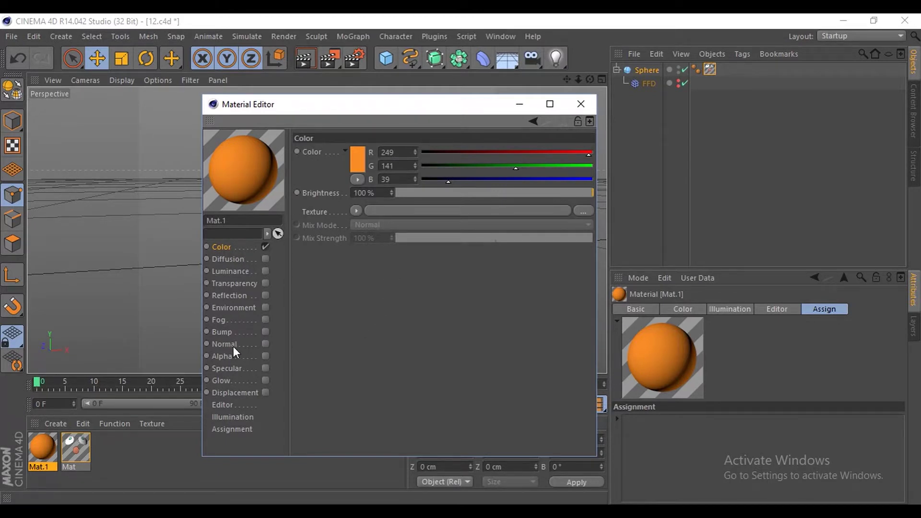
Enable reflection on Mat.1 with 30% brightness.
click(245, 297)
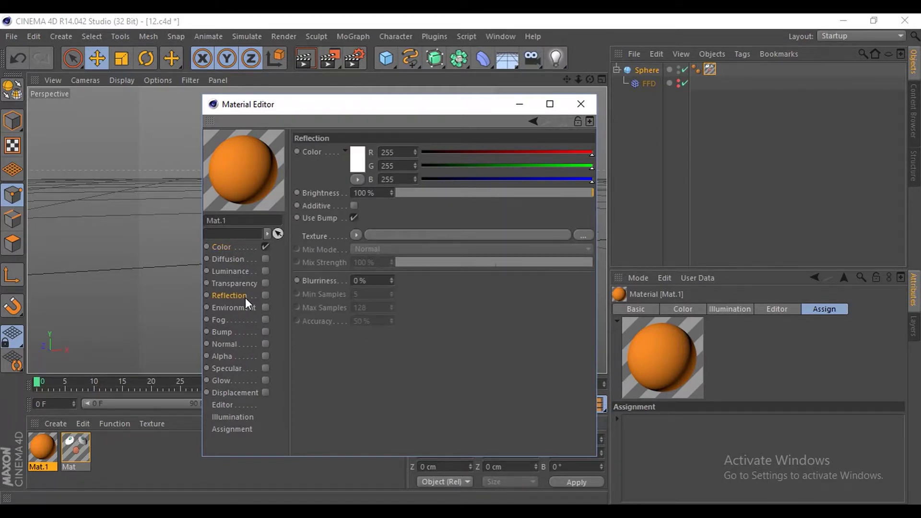
click(266, 295)
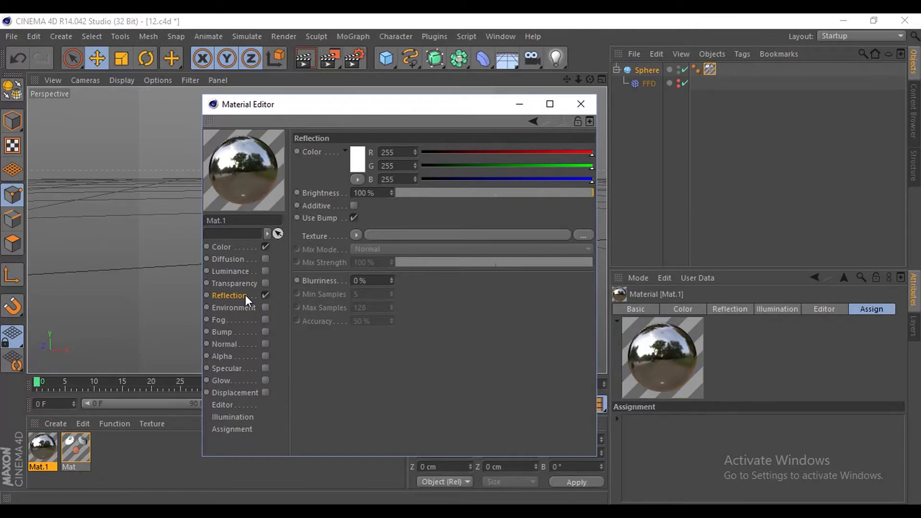
drag(366, 192, 345, 195)
text(0)
key(Return)
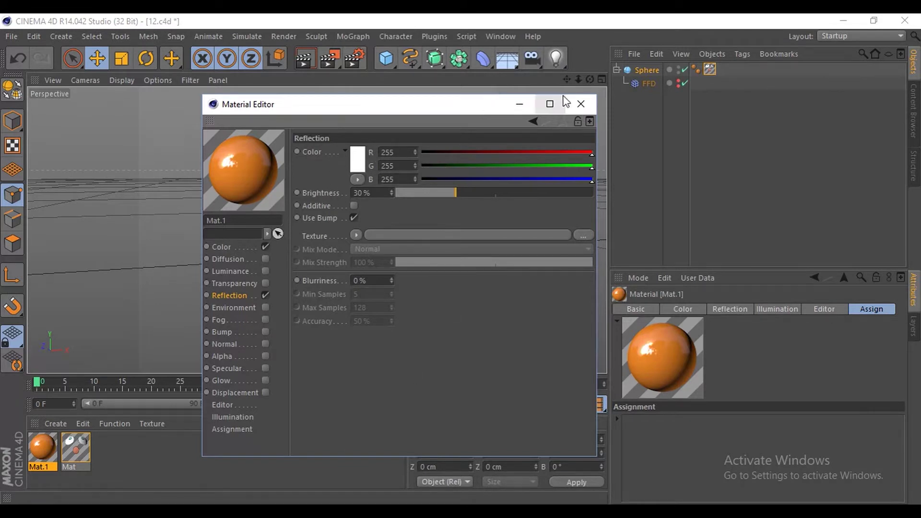
Apply orange Mat.1 to the Sphere and order the face texture tag on top of it.
click(579, 105)
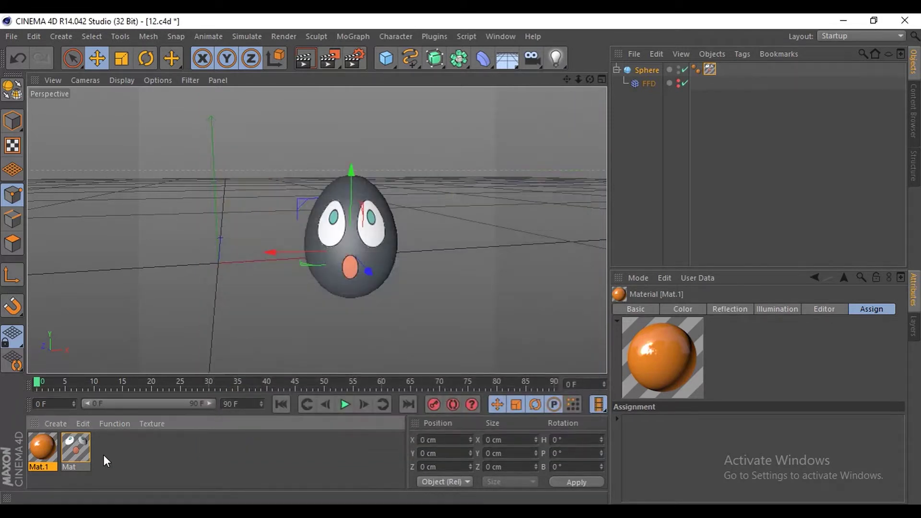
mouse_move(46, 457)
mouse_down()
mouse_move(637, 85)
mouse_move(646, 70)
mouse_up()
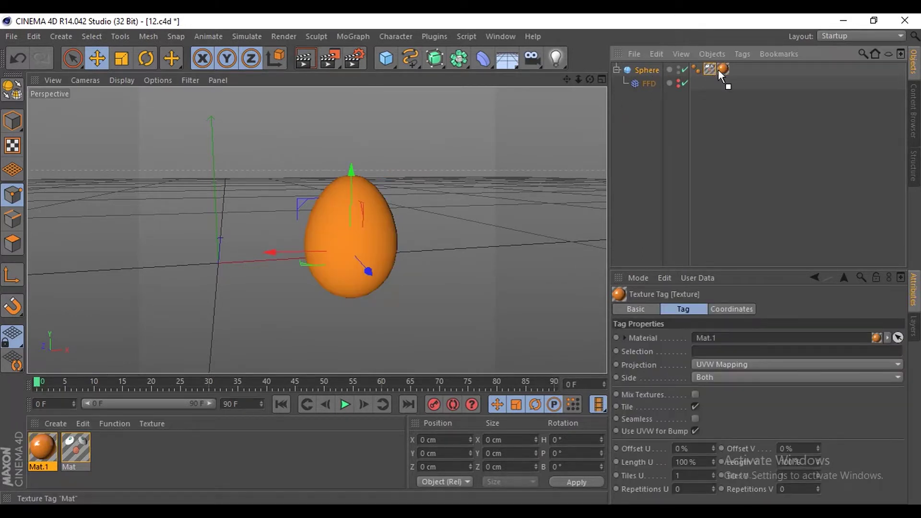
drag(739, 69, 738, 70)
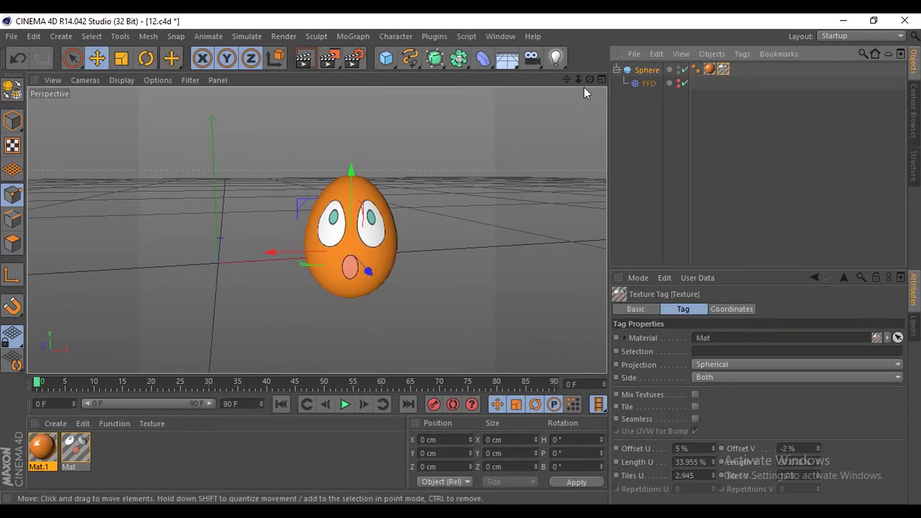
drag(580, 76, 579, 72)
click(552, 119)
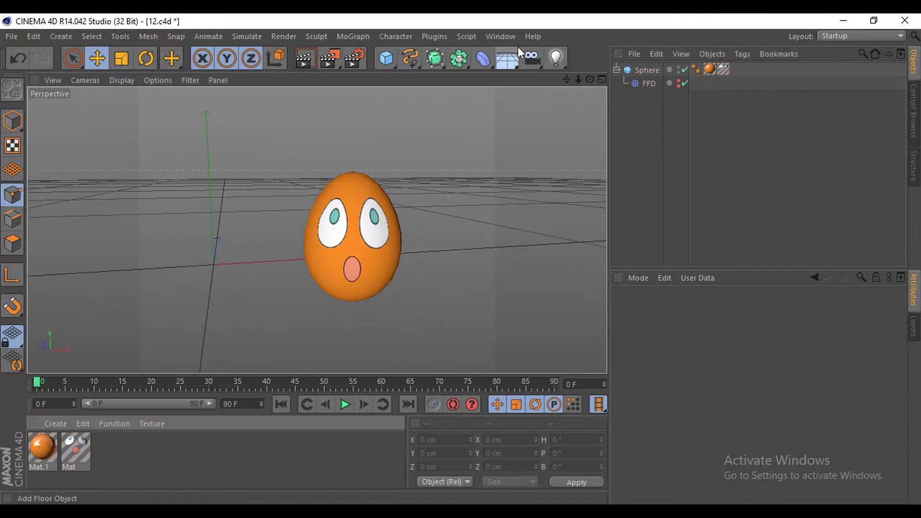
Add a Floor to the scene and lower it beneath the egg.
drag(506, 59, 566, 105)
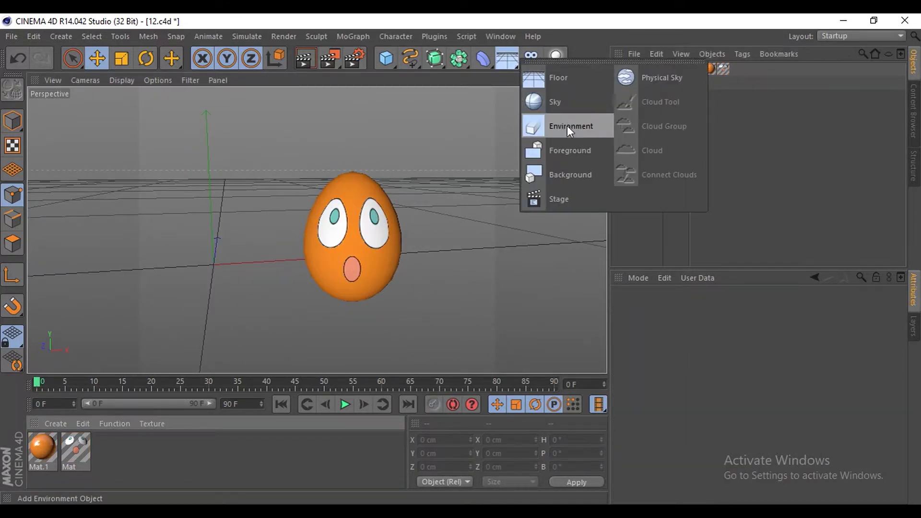
click(556, 74)
drag(579, 79, 363, 170)
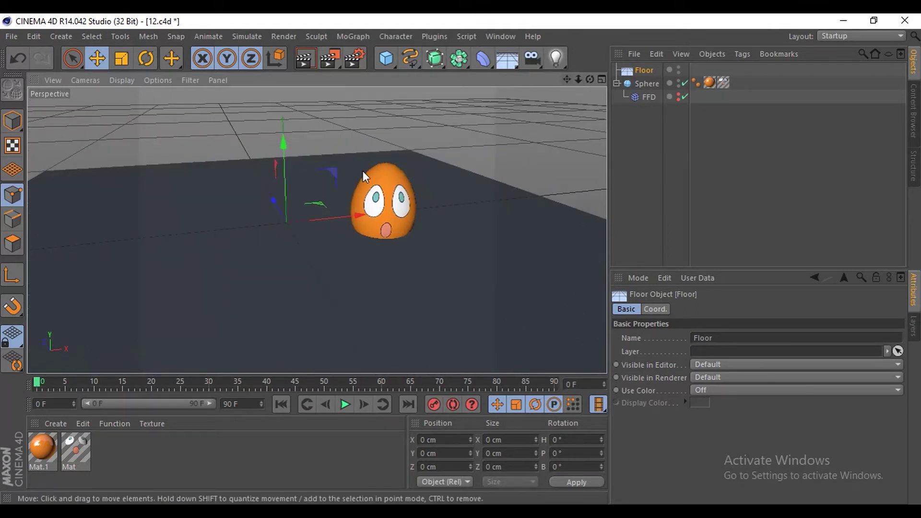
mouse_move(286, 198)
mouse_down()
mouse_move(287, 240)
mouse_move(421, 247)
mouse_up()
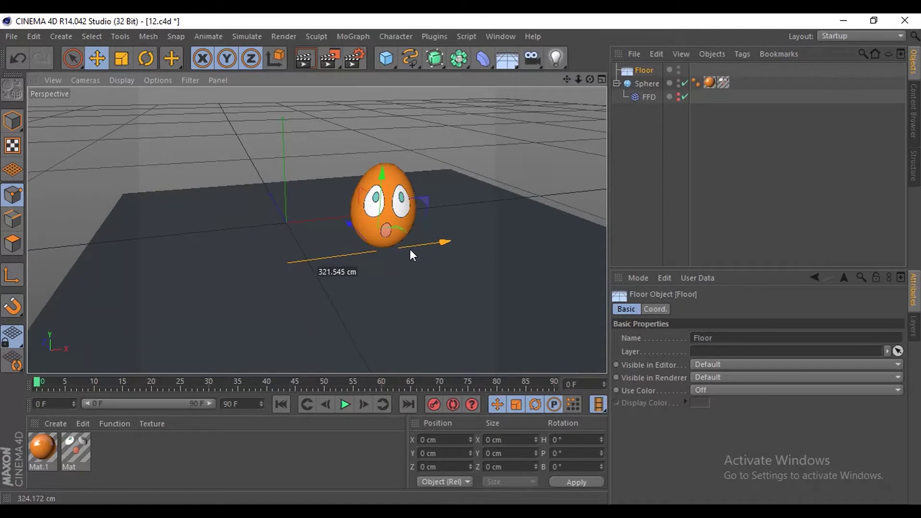
drag(566, 80, 317, 230)
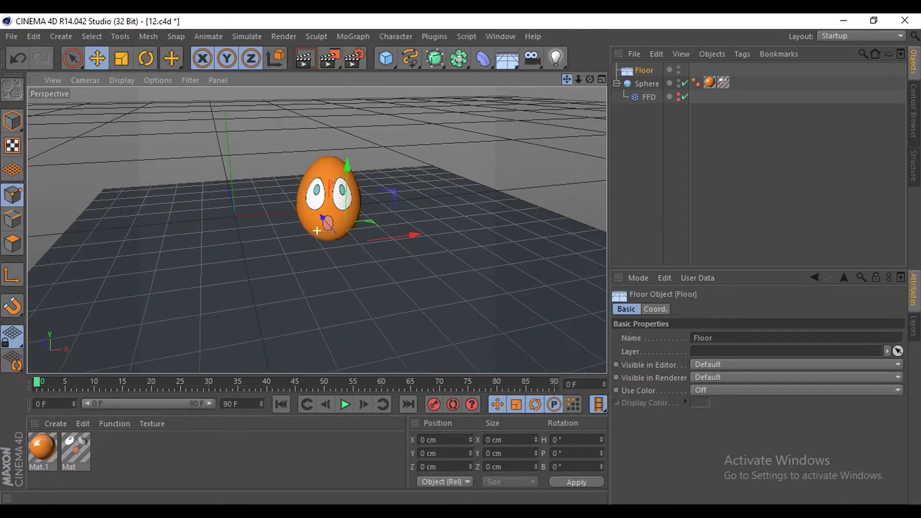
Add a Background object and create new material Mat.2.
click(507, 62)
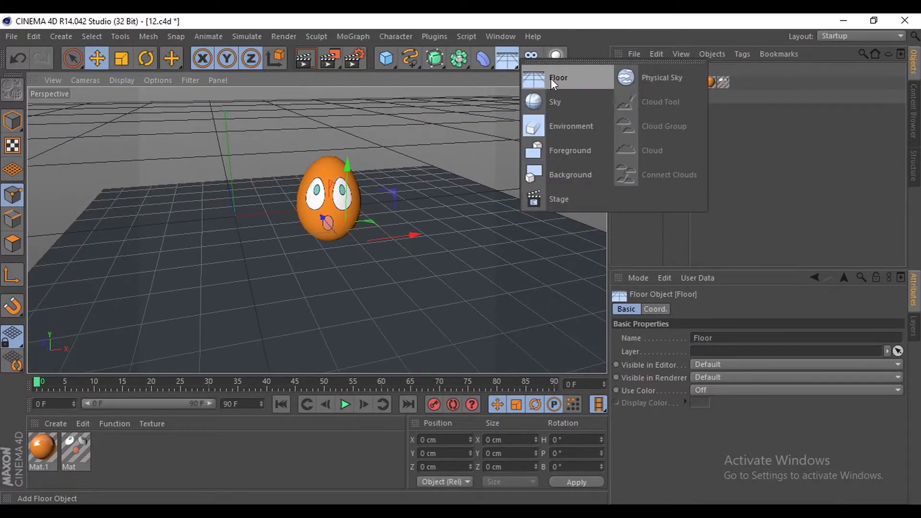
click(563, 168)
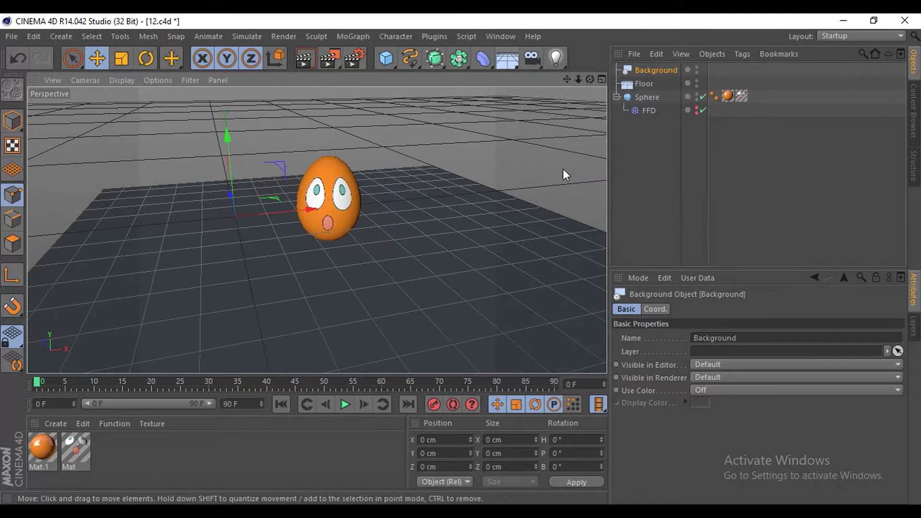
click(56, 425)
click(82, 308)
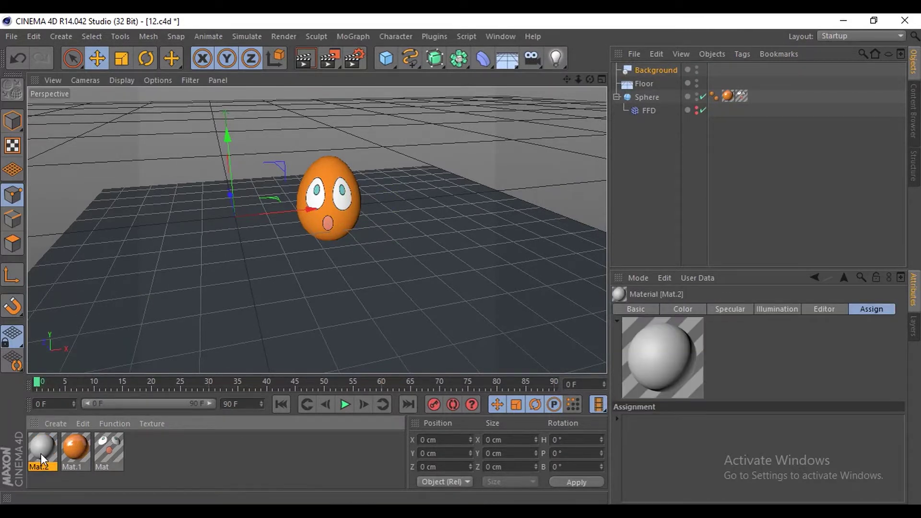
Turn off Mat.2's specular and use a Gradient shader as its colour texture.
double_click(42, 453)
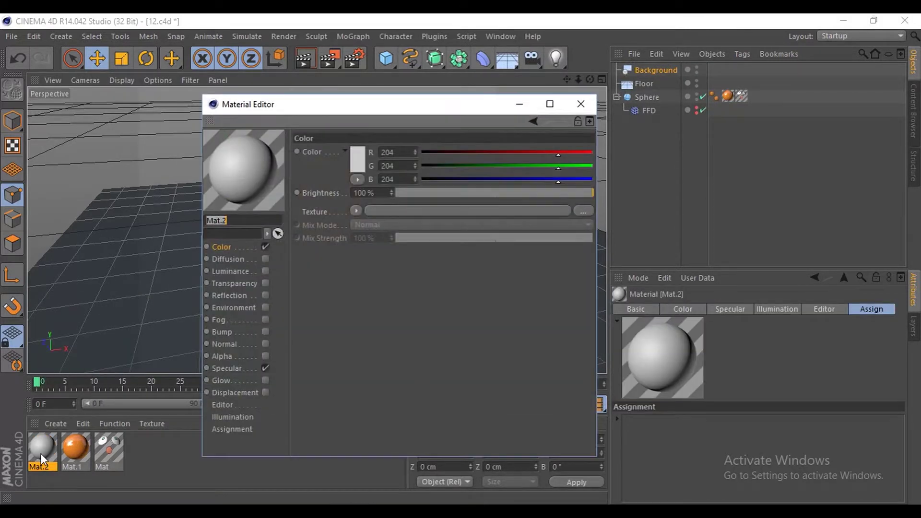
click(264, 368)
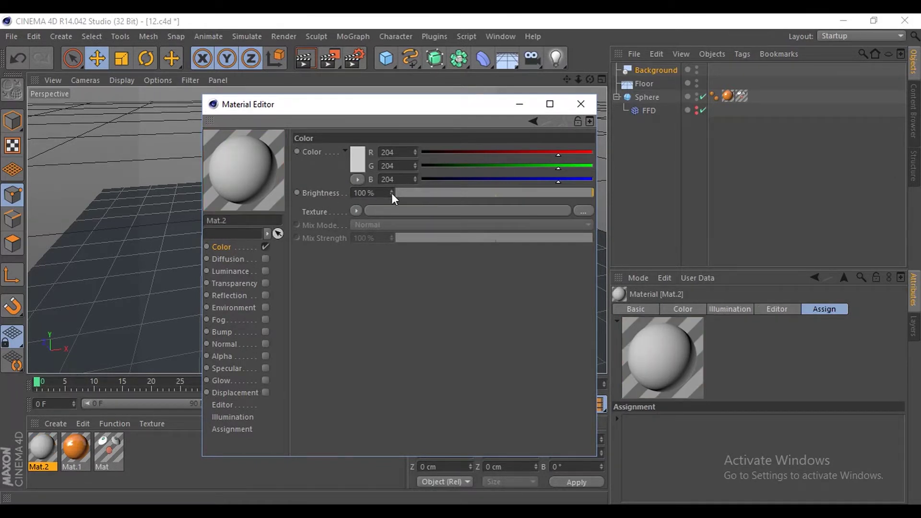
click(356, 212)
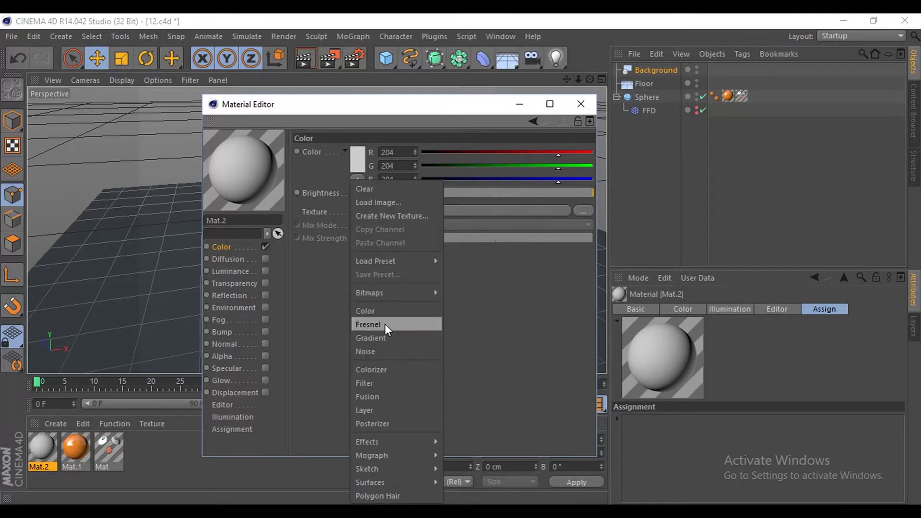
click(391, 339)
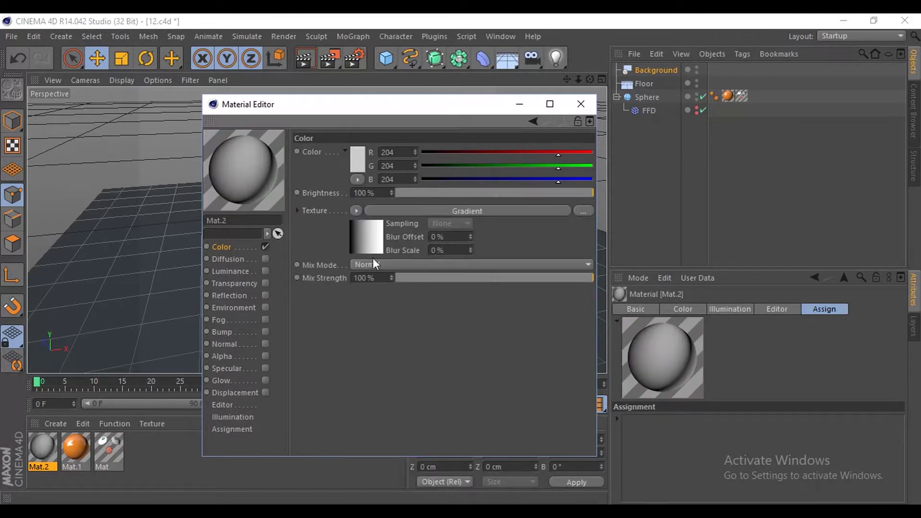
click(372, 245)
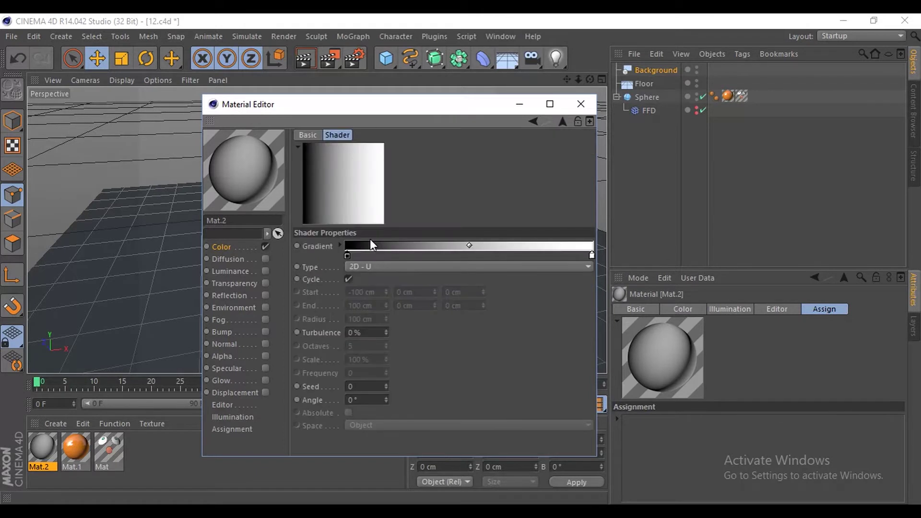
Set the gradient's left stop to grey with brightness 70.
click(346, 257)
double_click(347, 256)
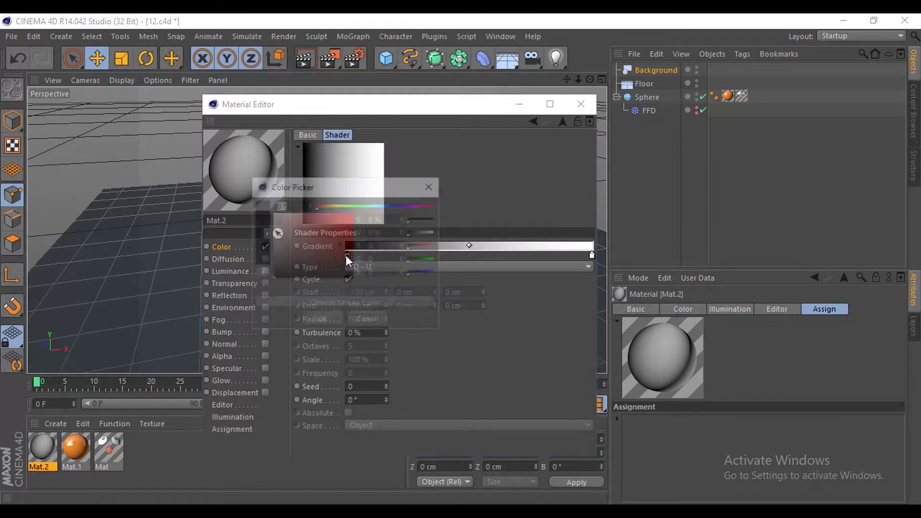
click(376, 235)
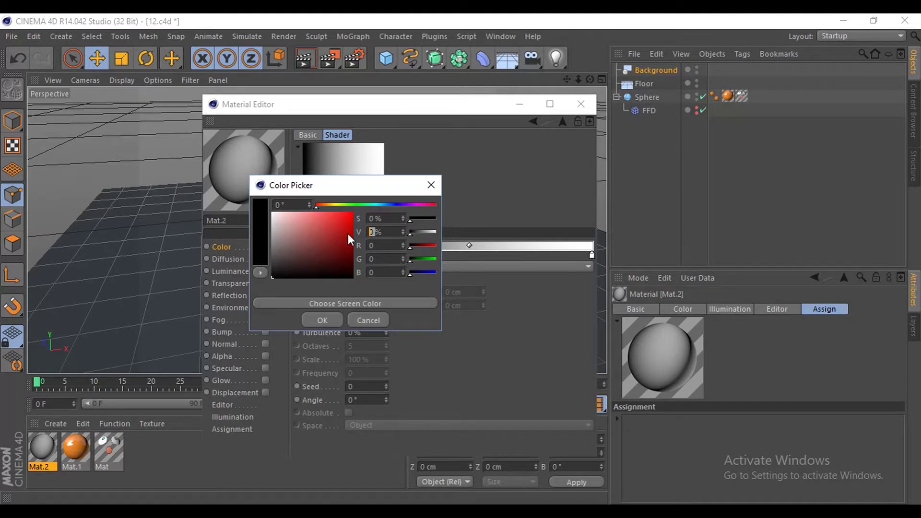
text(70)
click(341, 317)
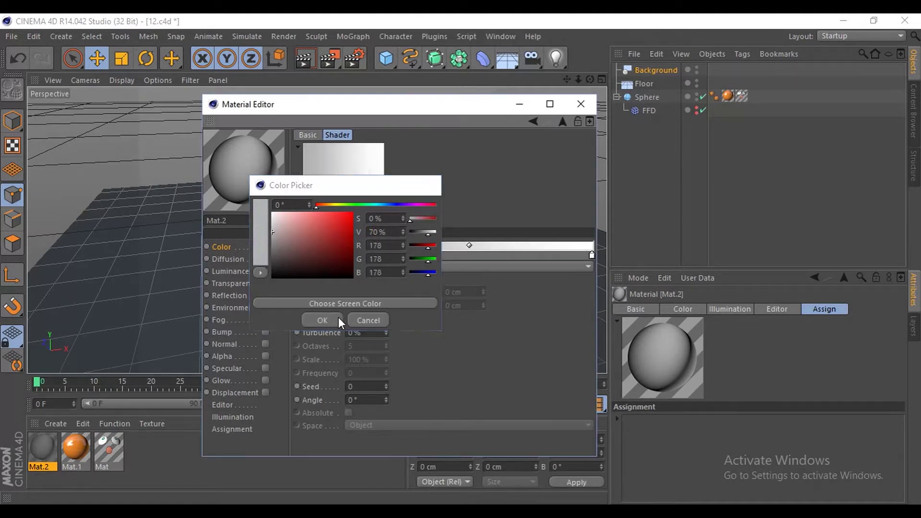
Set the gradient's right stop to black (RGB 0, 0, 0).
double_click(593, 256)
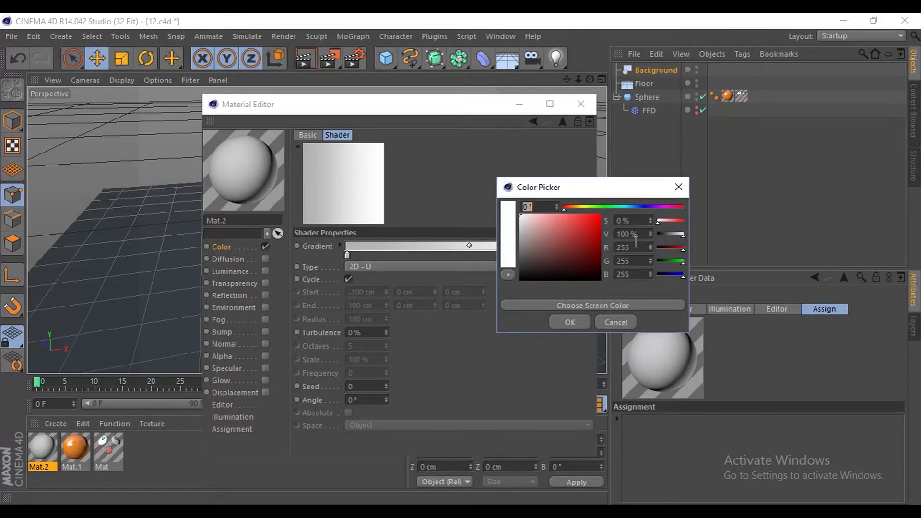
drag(634, 249, 615, 254)
text(0)
key(Tab)
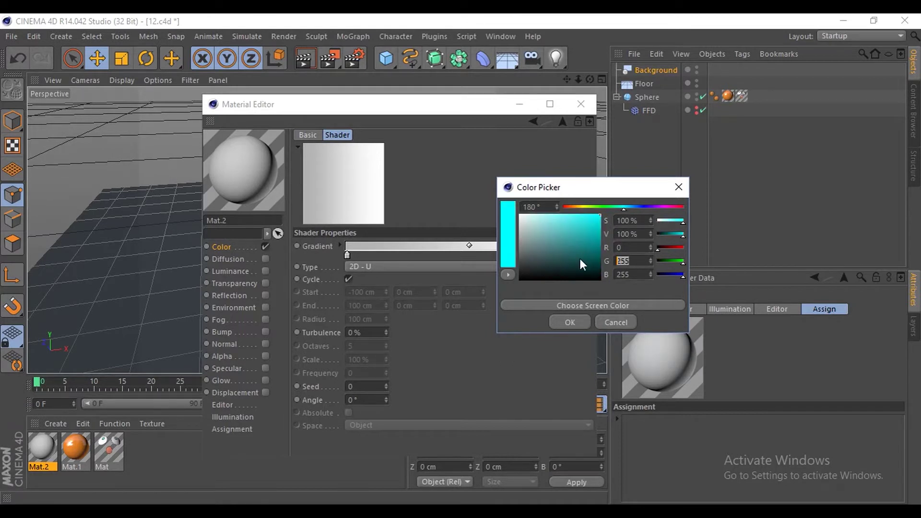
text(0)
key(Tab)
text(0)
key(Tab)
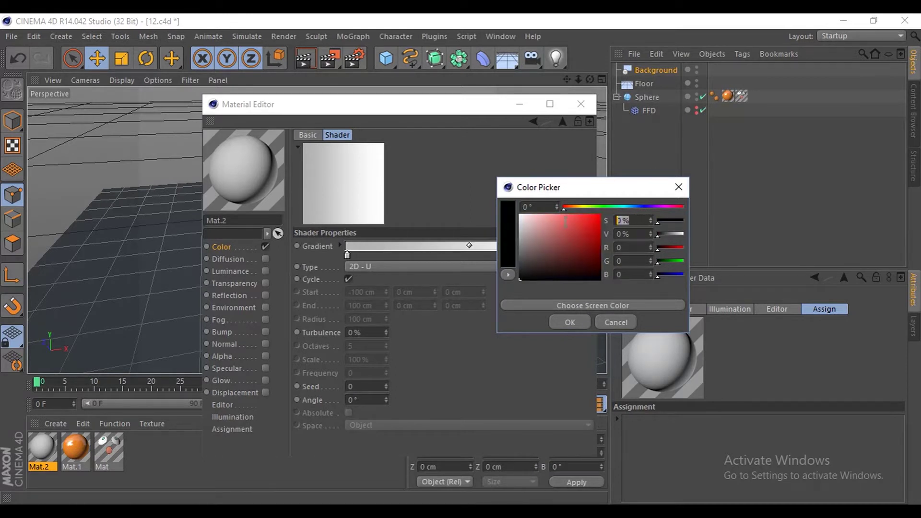
key(Tab)
click(571, 321)
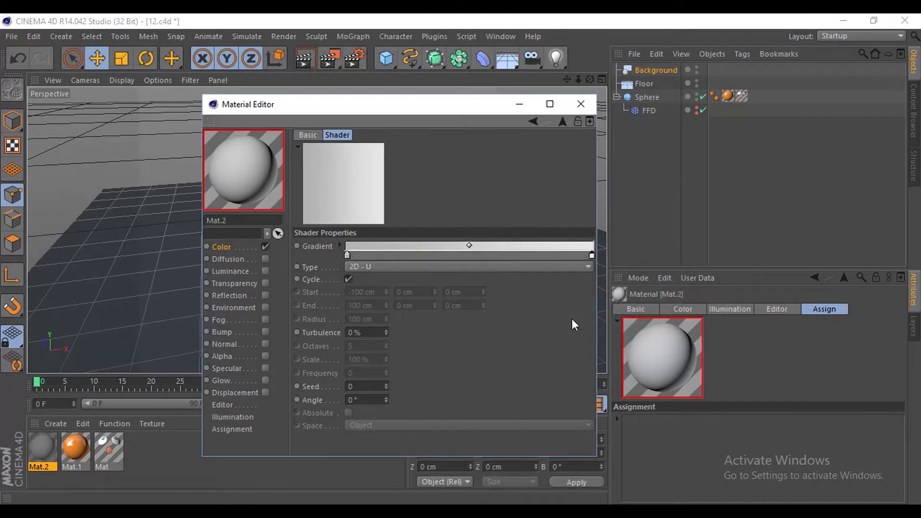
Set the gradient type to 2D - V.
click(484, 265)
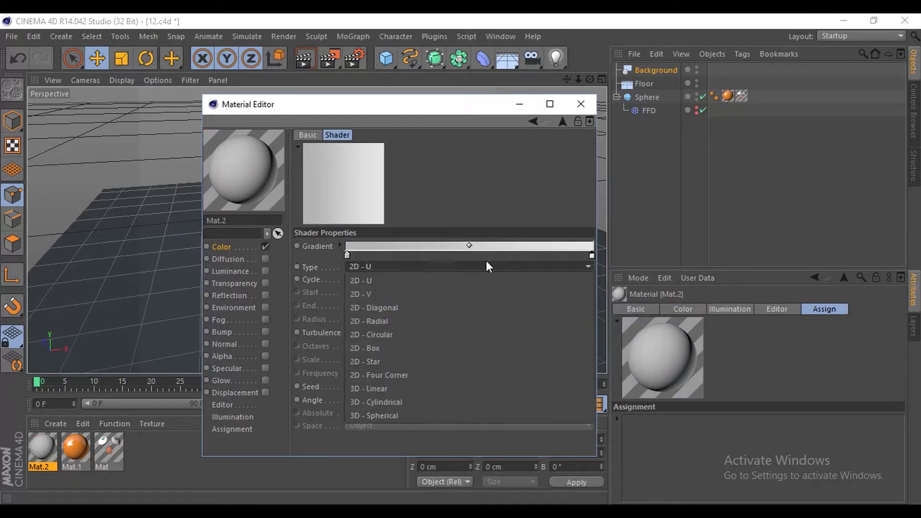
click(423, 292)
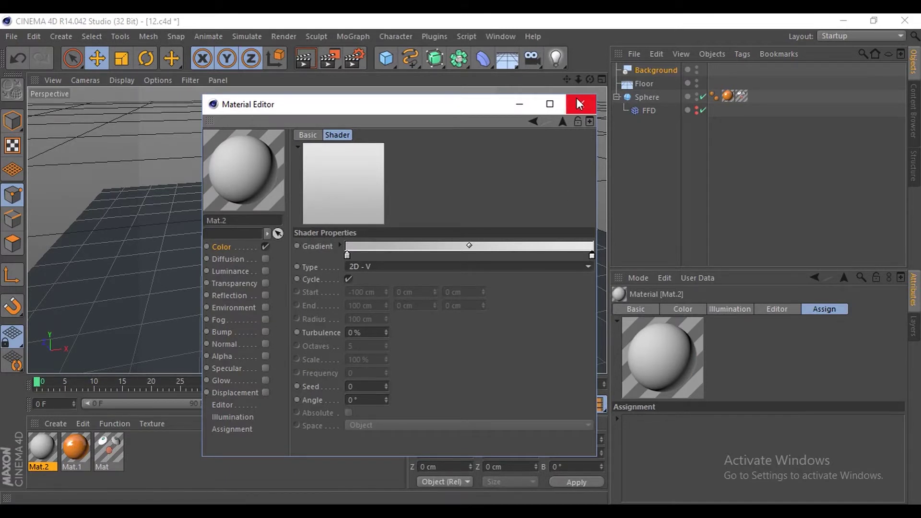
click(537, 116)
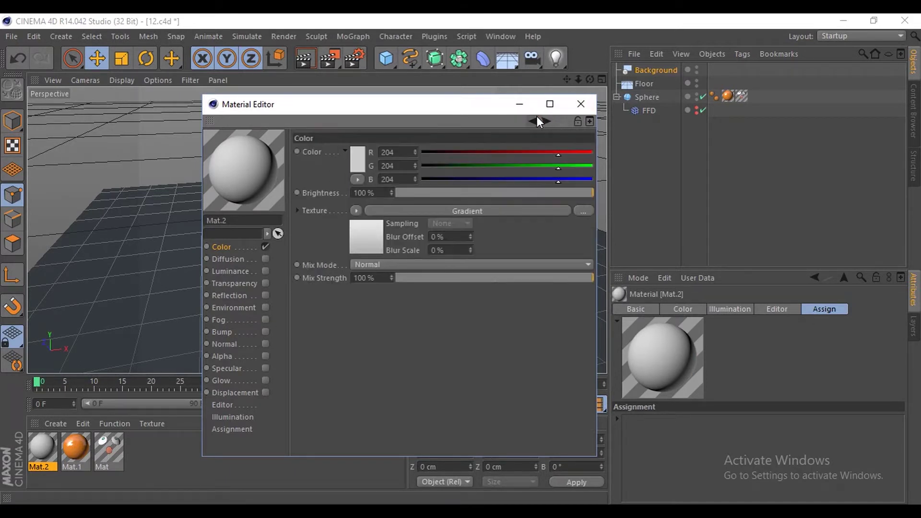
click(575, 105)
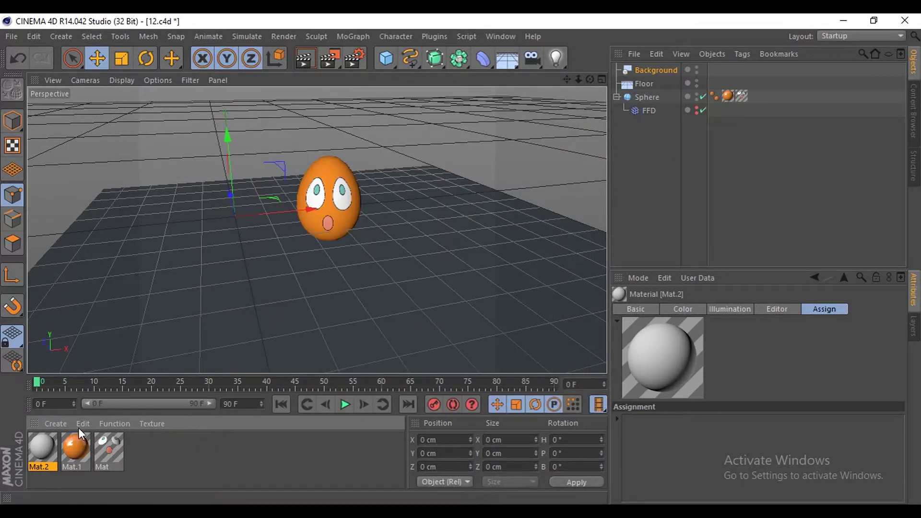
Apply Mat.2 to Floor and Background, setting both texture tags to Frontal projection.
double_click(43, 454)
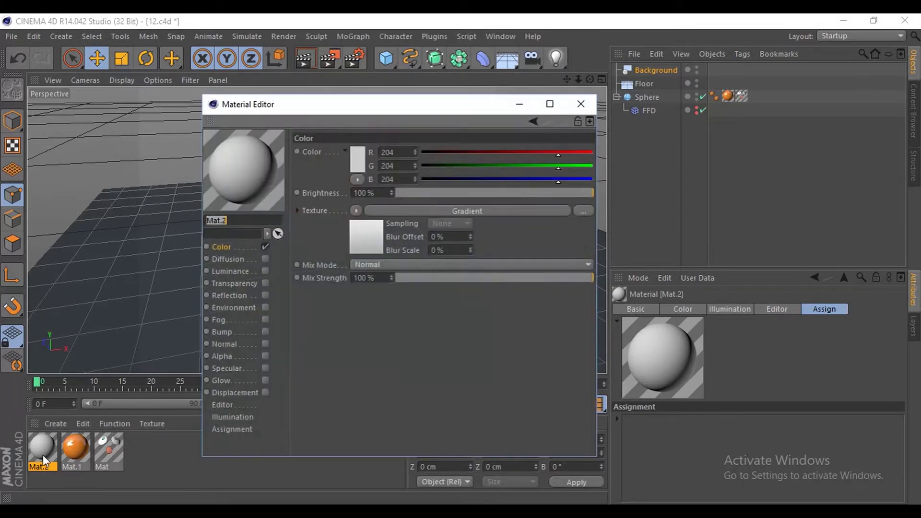
click(581, 101)
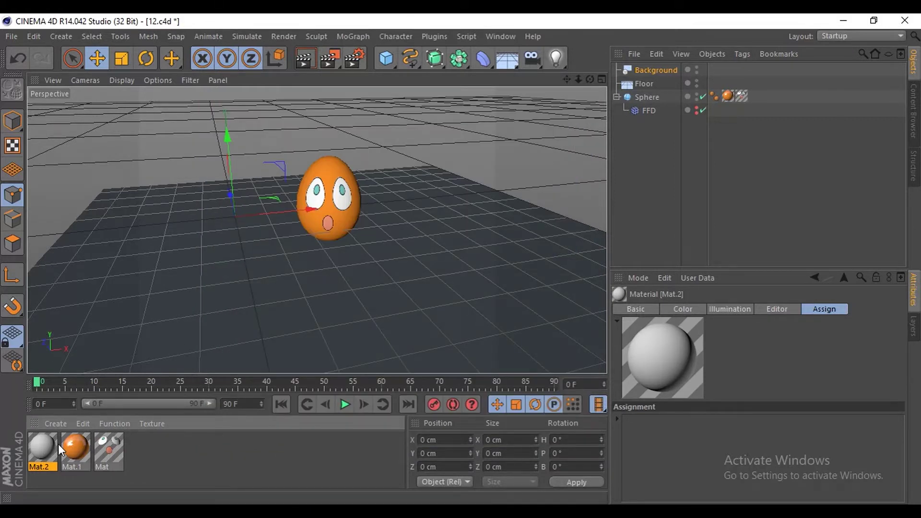
drag(628, 80, 637, 83)
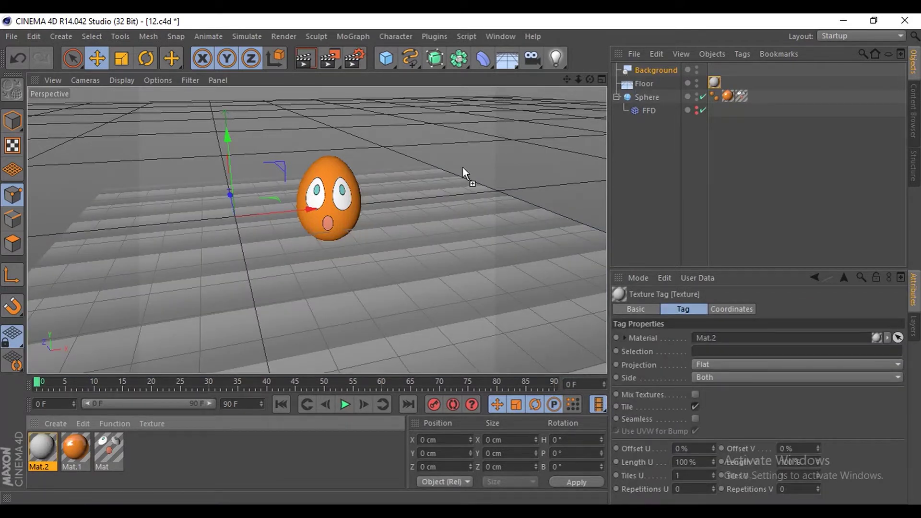
drag(652, 77, 657, 69)
drag(737, 68, 712, 82)
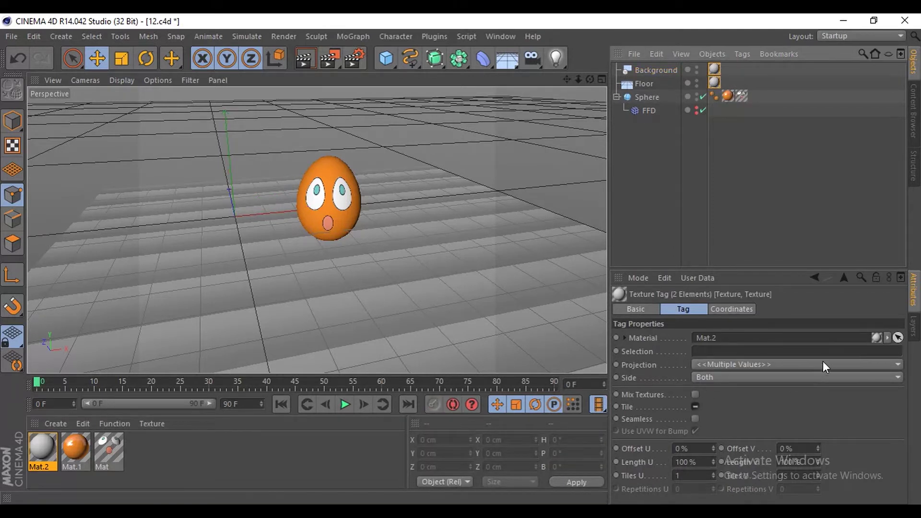
click(733, 364)
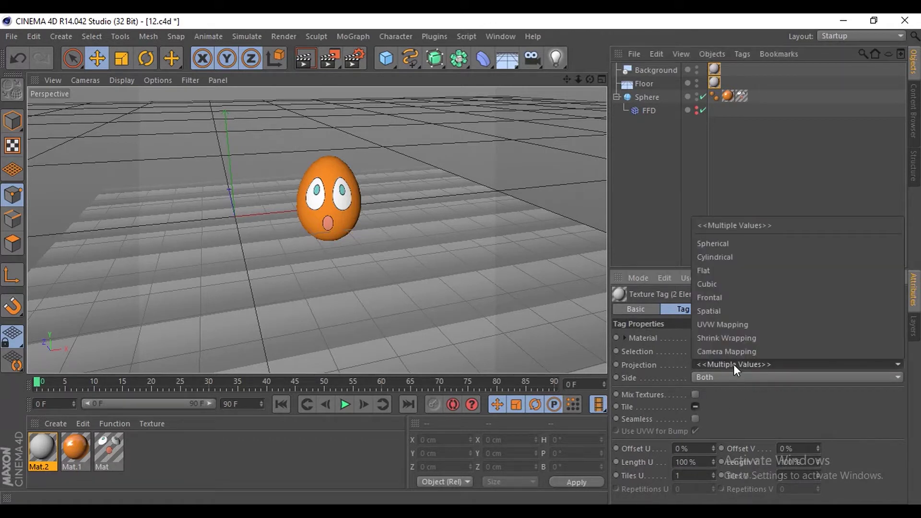
click(726, 298)
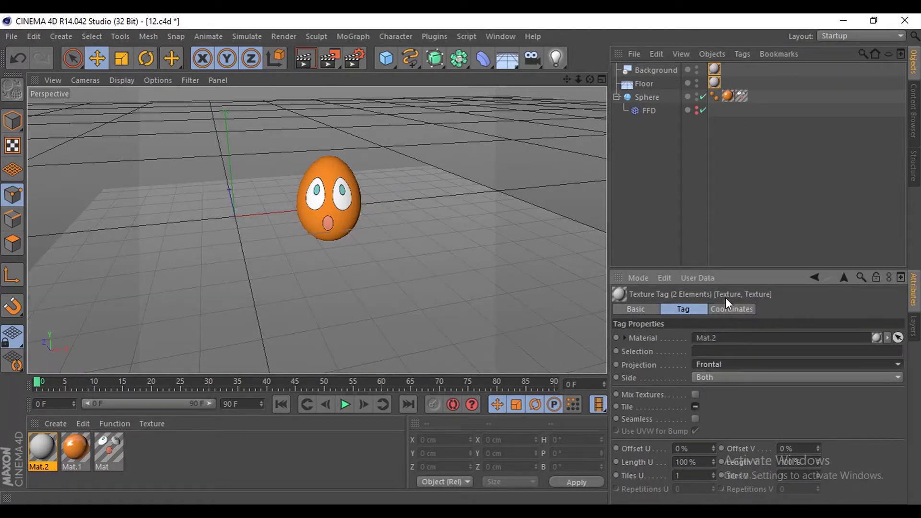
click(710, 150)
Add a Compositing tag to the Floor with Self Shadowing off and Compositing Background on.
click(651, 85)
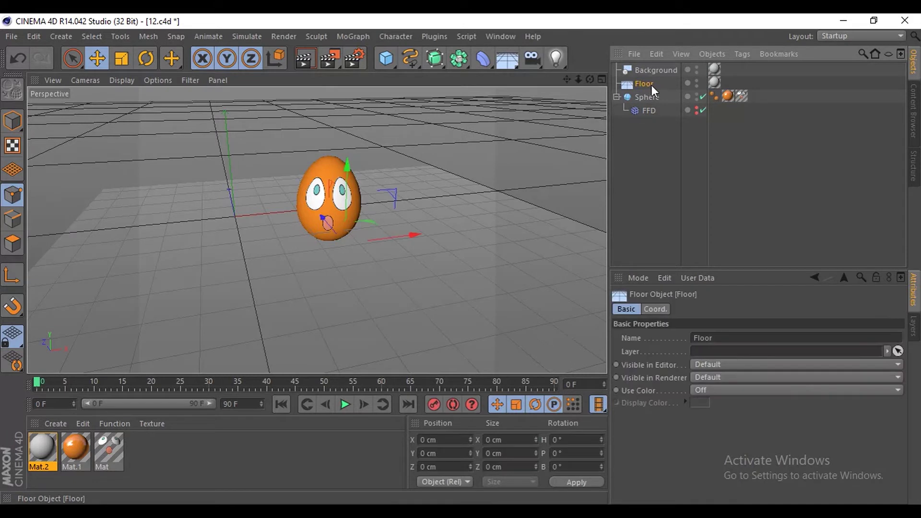
click(715, 83)
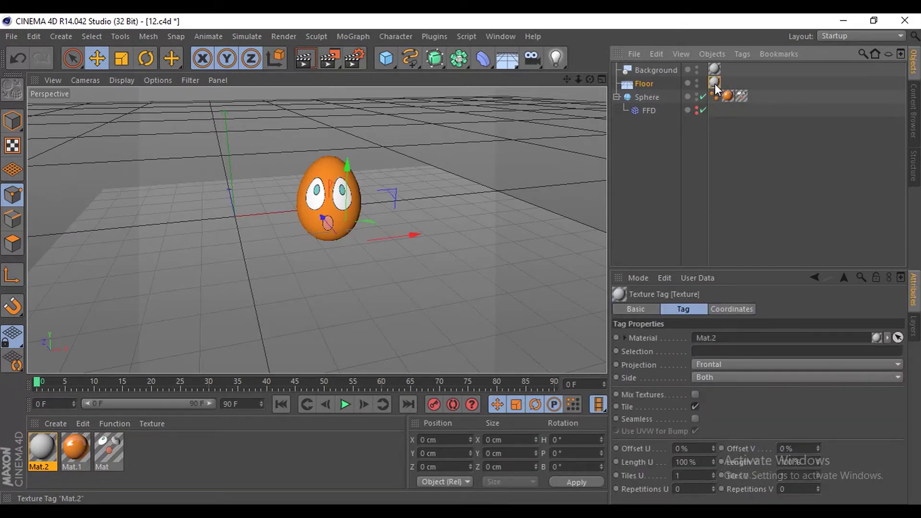
right_click(664, 86)
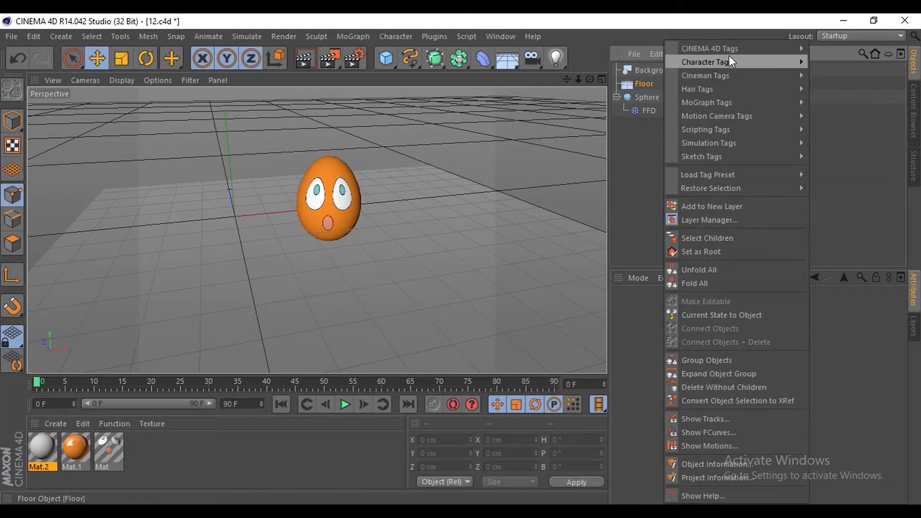
mouse_move(709, 48)
click(867, 116)
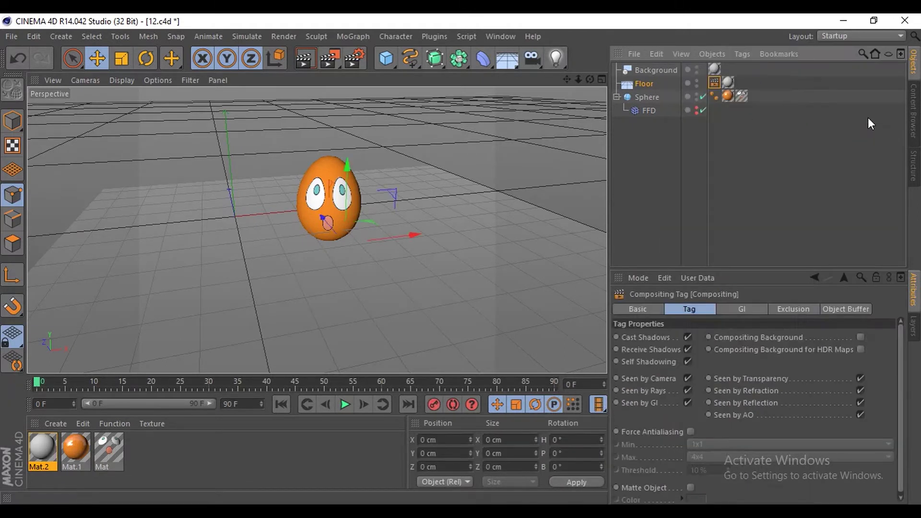
click(688, 361)
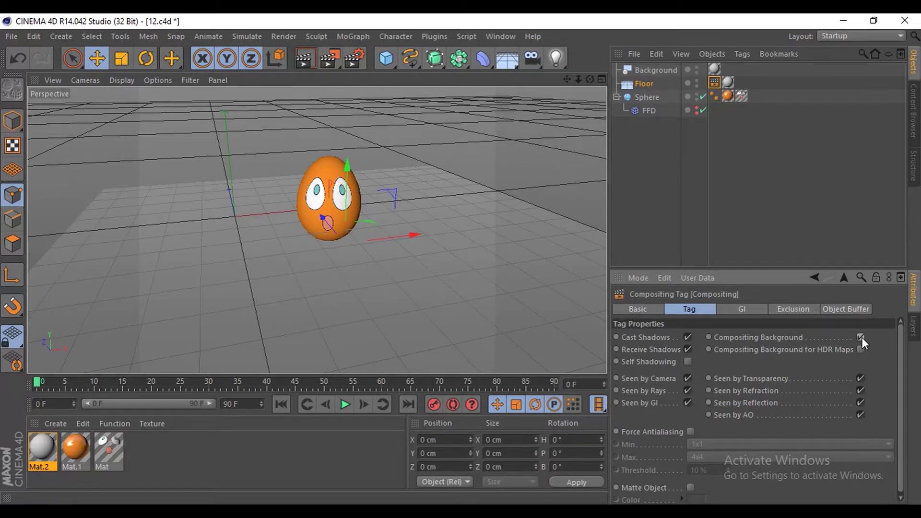
click(568, 321)
alt+drag(567, 321, 453, 346)
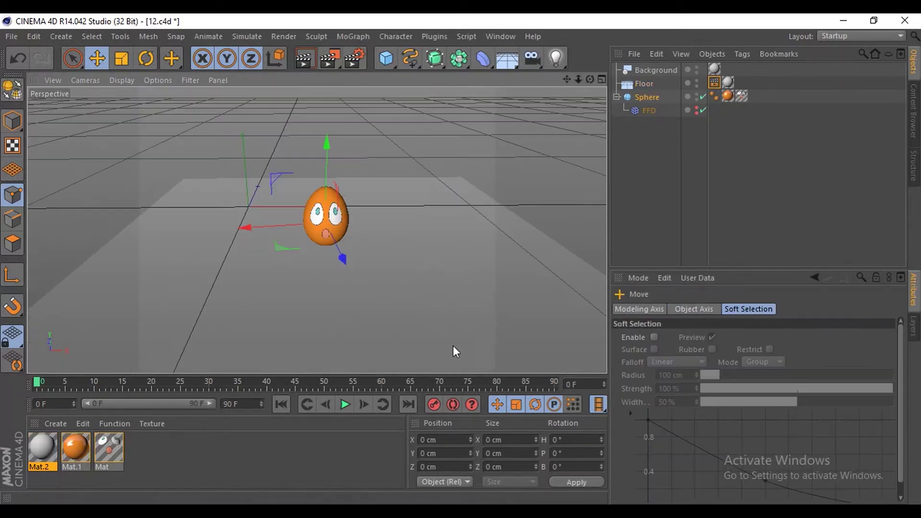
Add a standard light and move it toward the front of the floor.
click(562, 60)
click(588, 85)
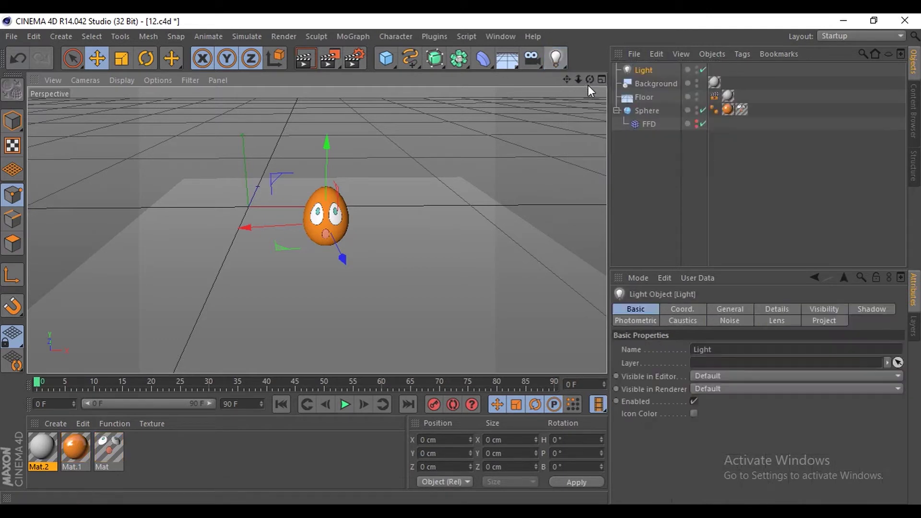
mouse_move(260, 185)
mouse_down()
mouse_move(236, 321)
mouse_move(246, 297)
mouse_move(256, 316)
mouse_move(396, 325)
mouse_up()
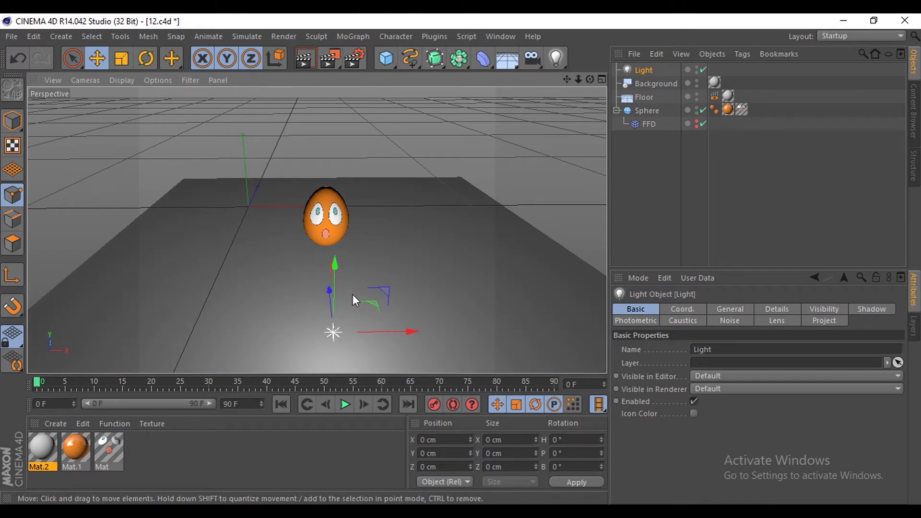
drag(338, 290, 330, 261)
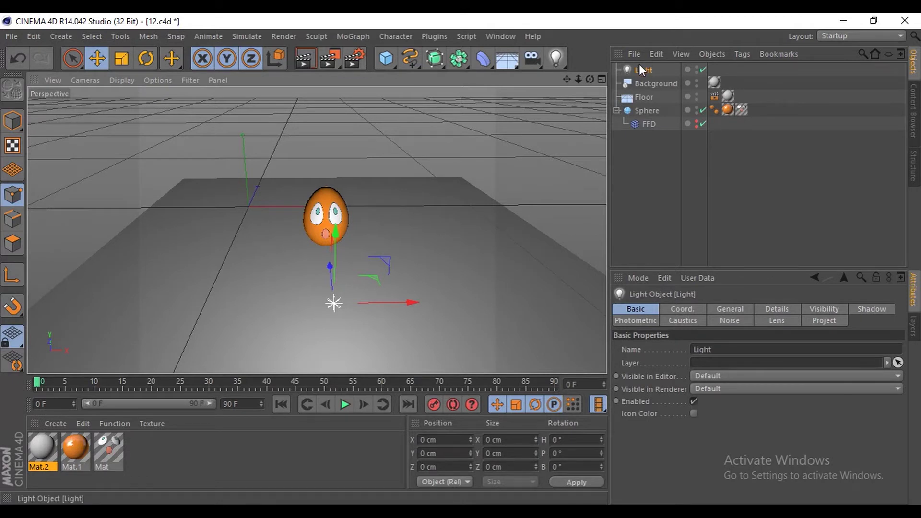
Set the light's Intensity to 70% and place it just below the egg.
click(693, 309)
click(728, 309)
click(765, 309)
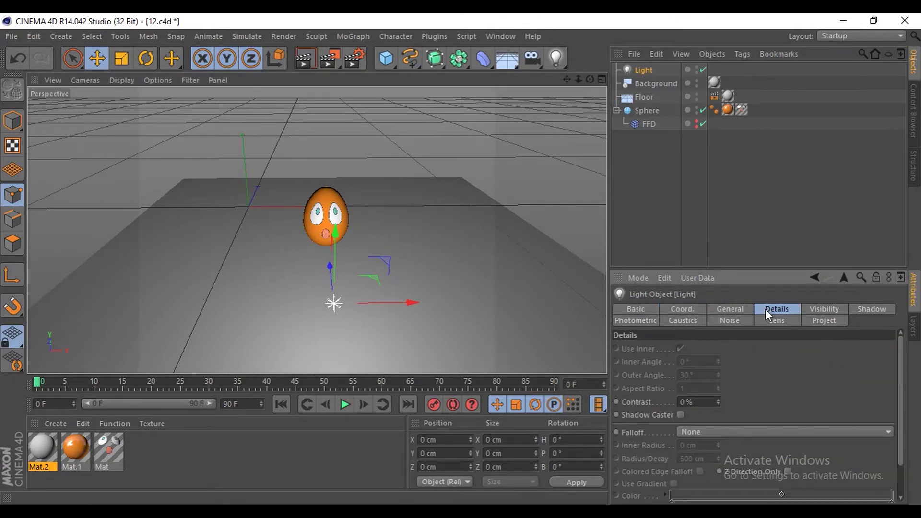
click(734, 309)
double_click(685, 390)
text(70)
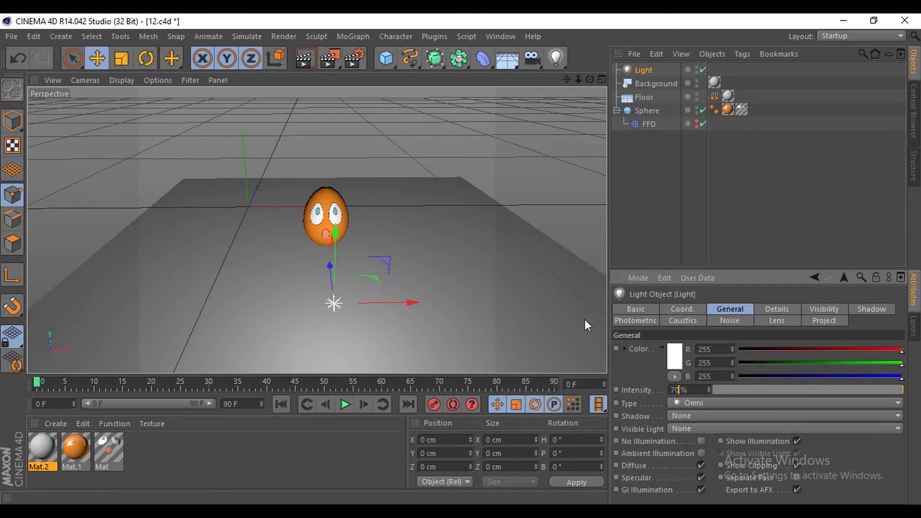
key(Return)
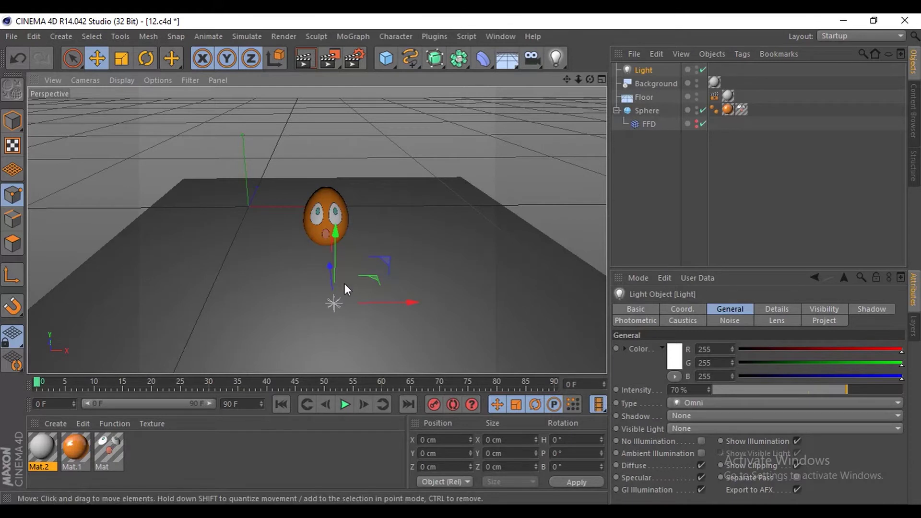
drag(335, 286, 333, 256)
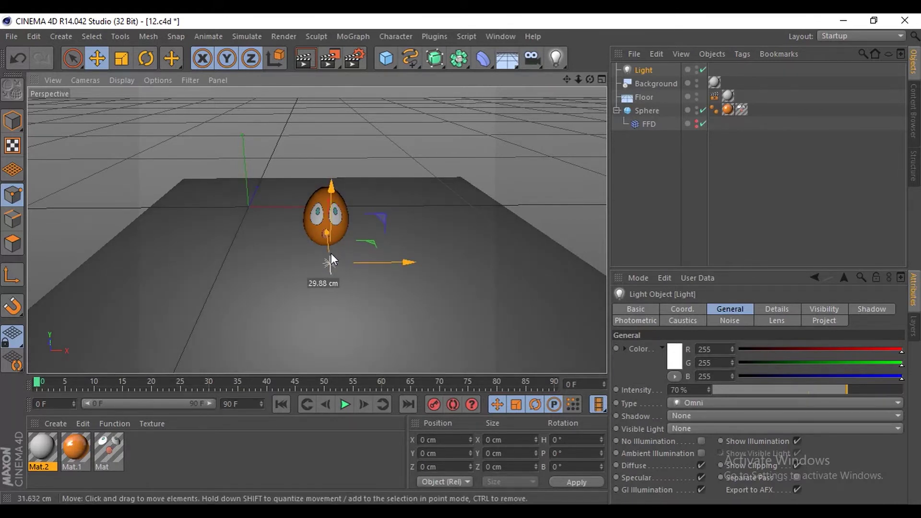
mouse_move(332, 256)
mouse_down()
mouse_move(331, 266)
mouse_move(117, 261)
mouse_move(135, 211)
mouse_up()
Duplicate the light twice, moving the second copy to the egg's right, and zoom in.
key(ctrl+c)
key(ctrl+v)
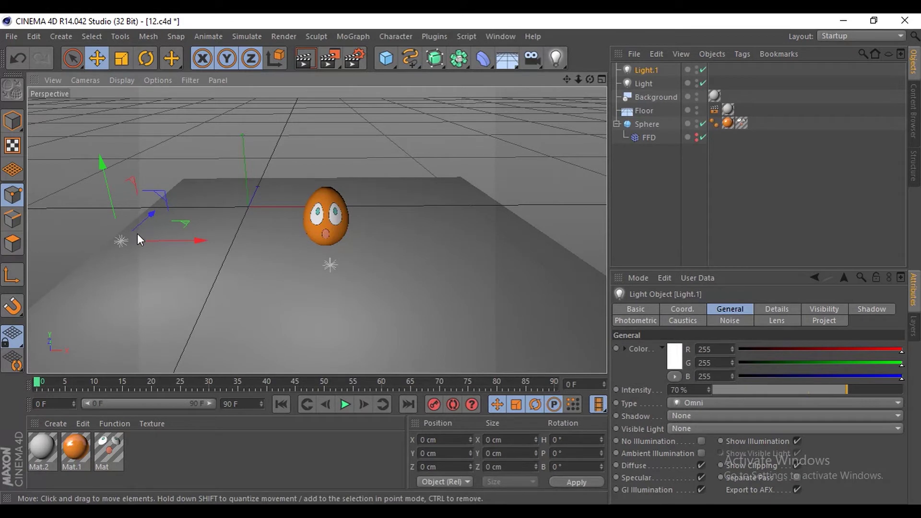
key(ctrl+c)
key(ctrl+v)
drag(163, 242, 550, 245)
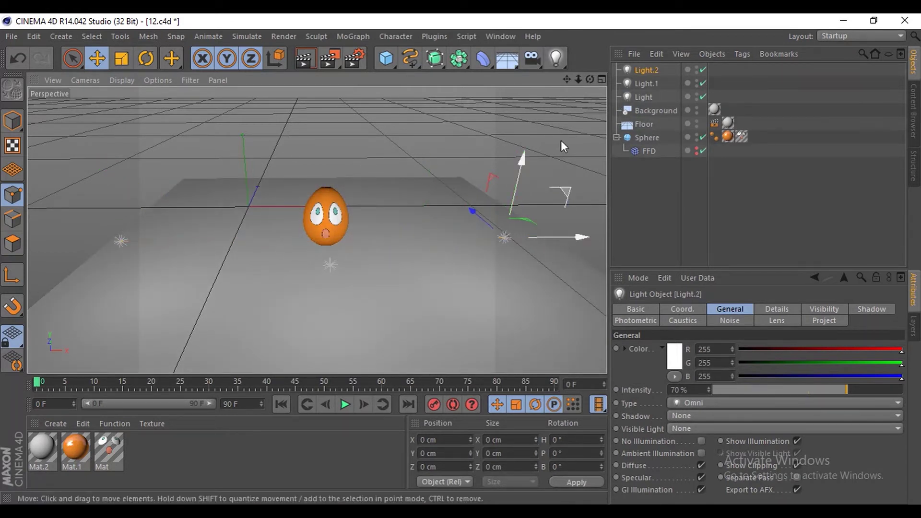
mouse_move(578, 79)
mouse_down()
mouse_move(569, 79)
mouse_move(589, 82)
mouse_move(569, 82)
mouse_up()
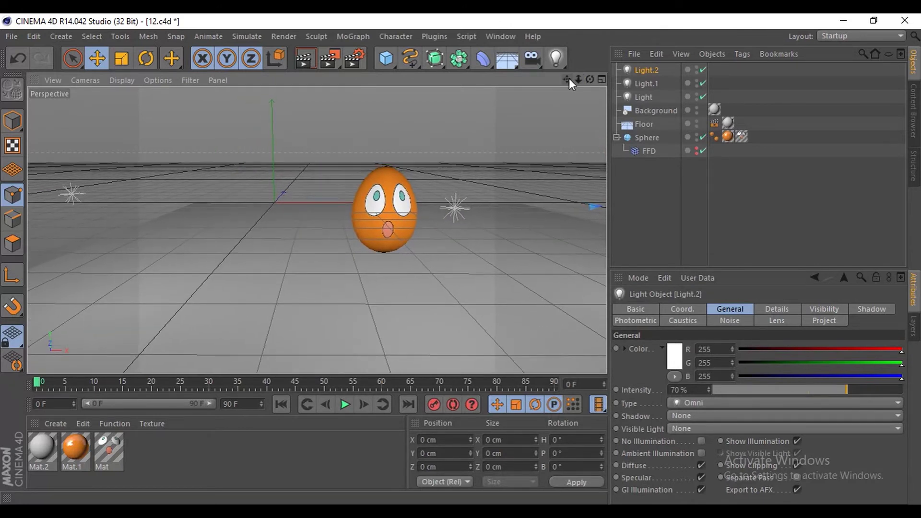
Move the egg sphere to the right and undo a trial tilt so it stays upright.
click(78, 59)
click(97, 58)
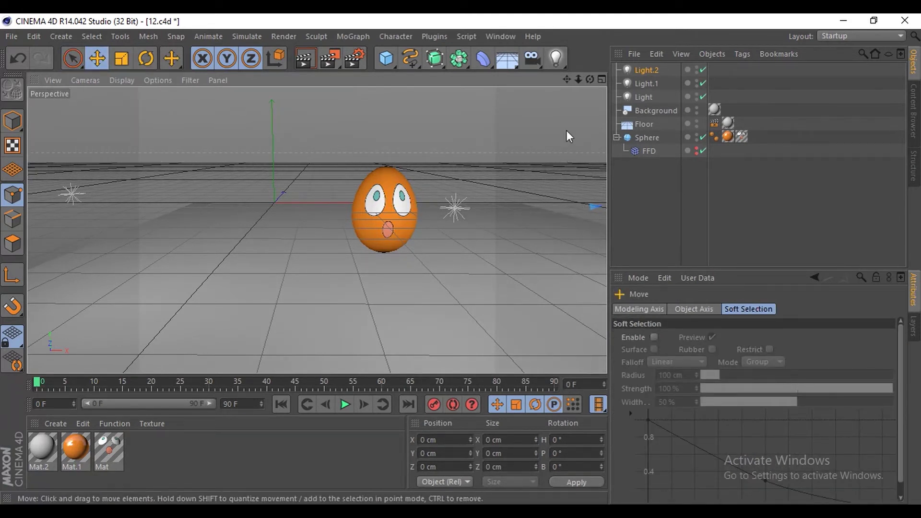
click(638, 139)
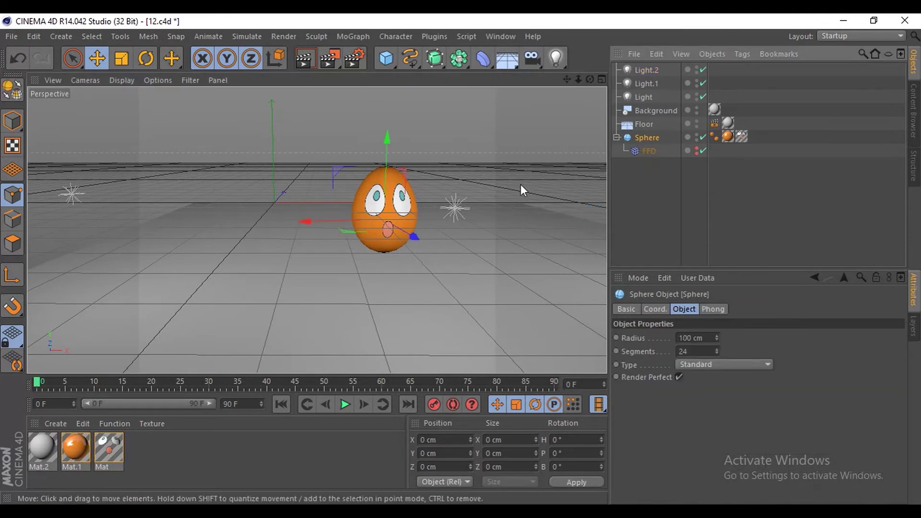
drag(393, 212, 451, 213)
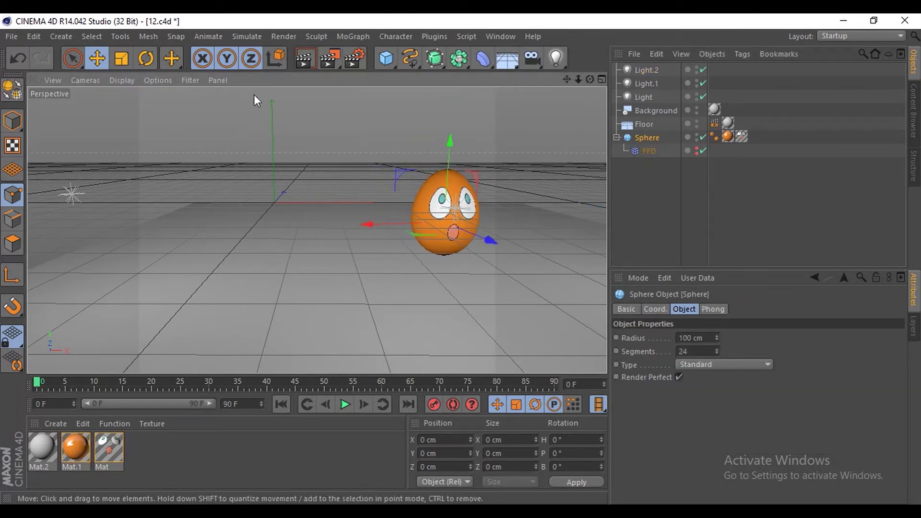
click(137, 62)
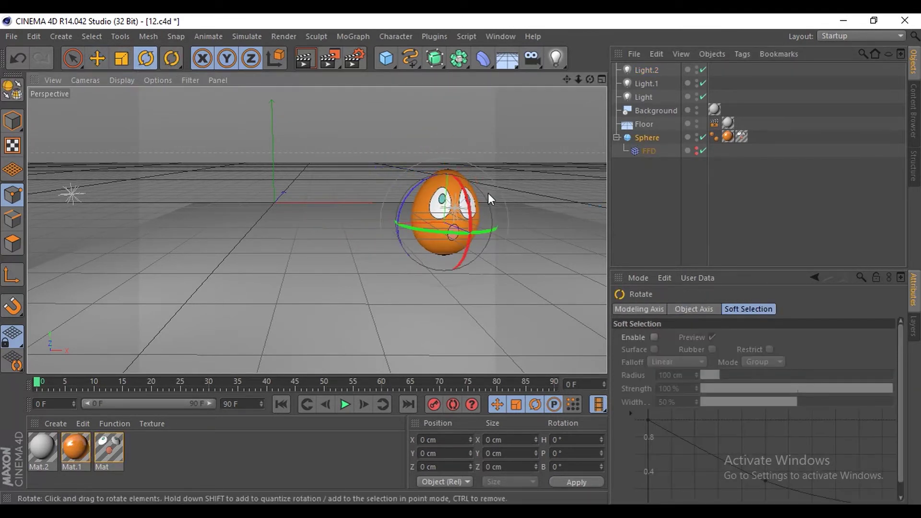
drag(481, 229, 451, 237)
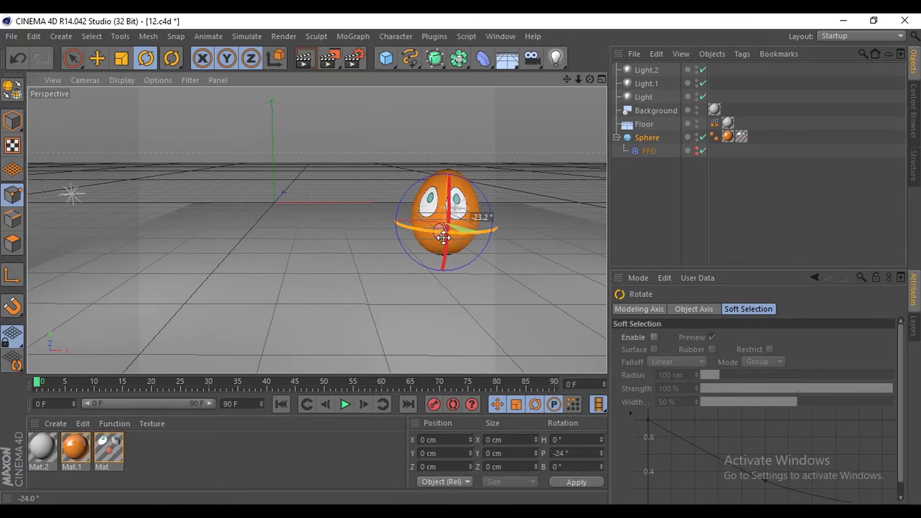
key(ctrl+z)
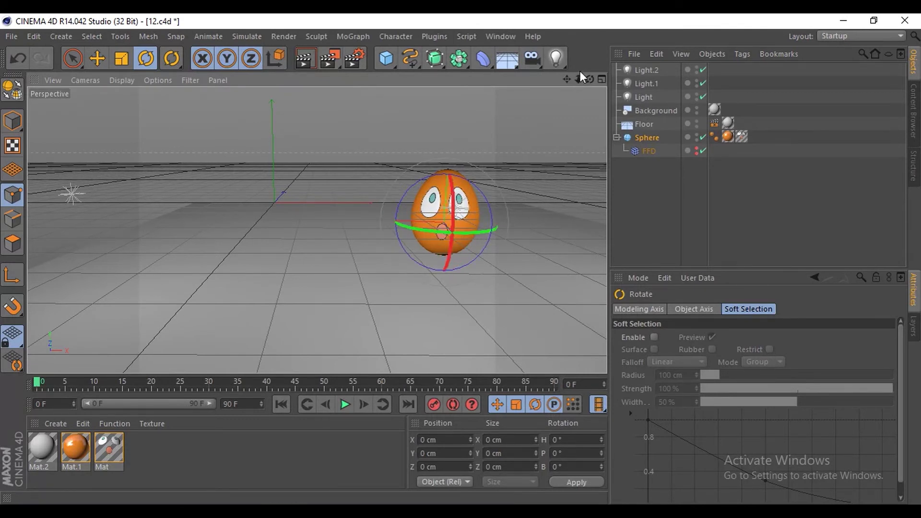
drag(579, 79, 316, 231)
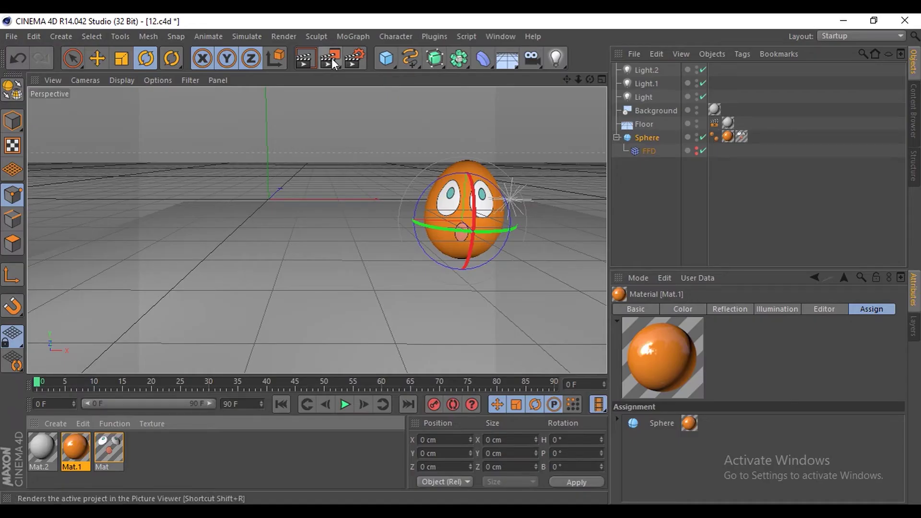
Apply the 800 x 600 output preset in Render Settings, then pan to reframe the egg.
click(358, 60)
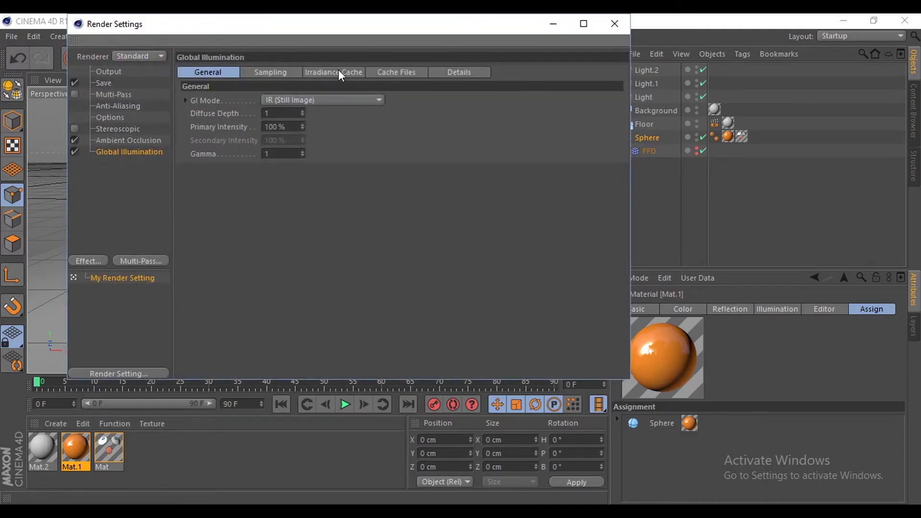
click(105, 73)
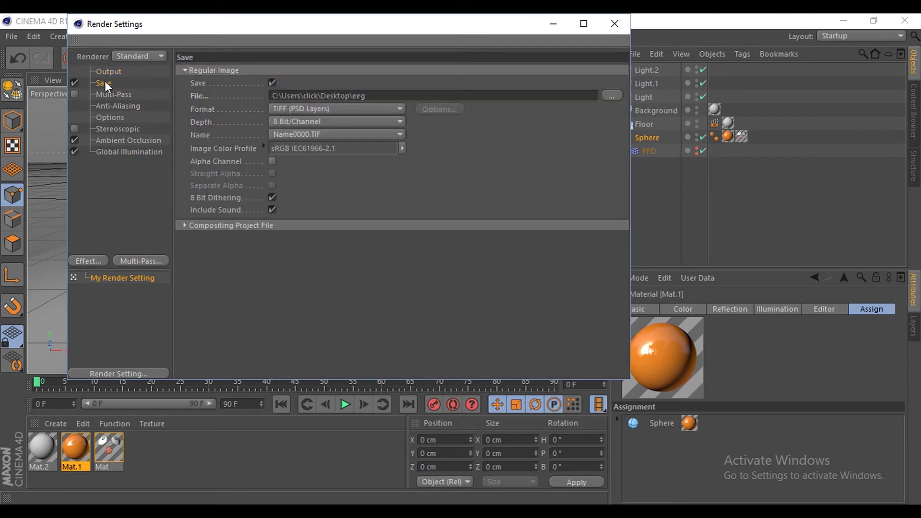
click(106, 71)
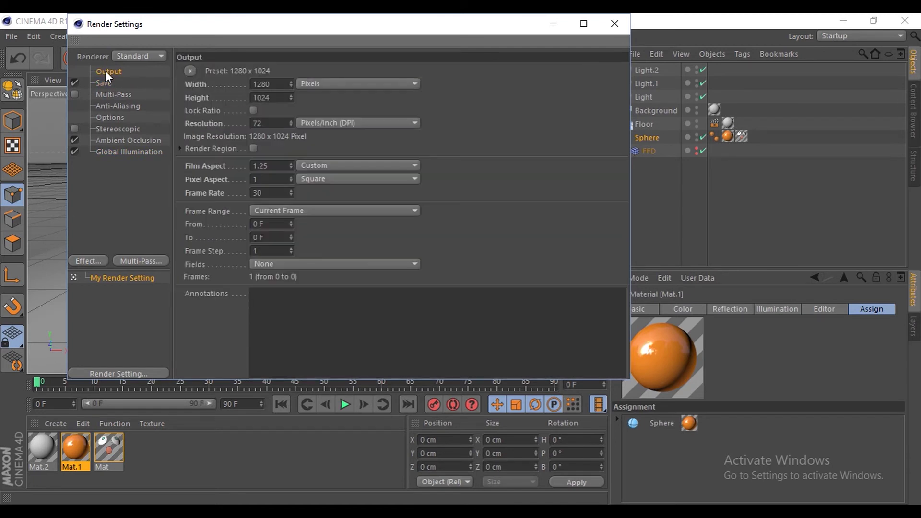
click(191, 71)
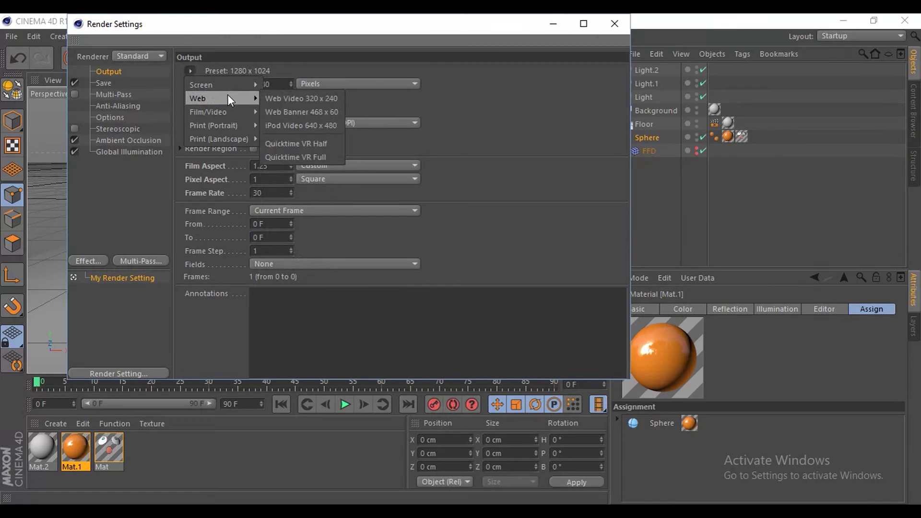
mouse_move(215, 85)
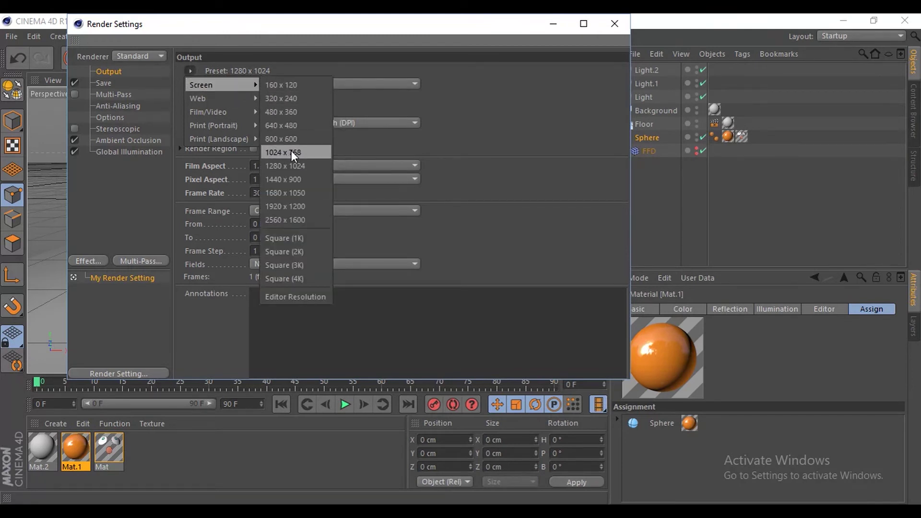
click(301, 138)
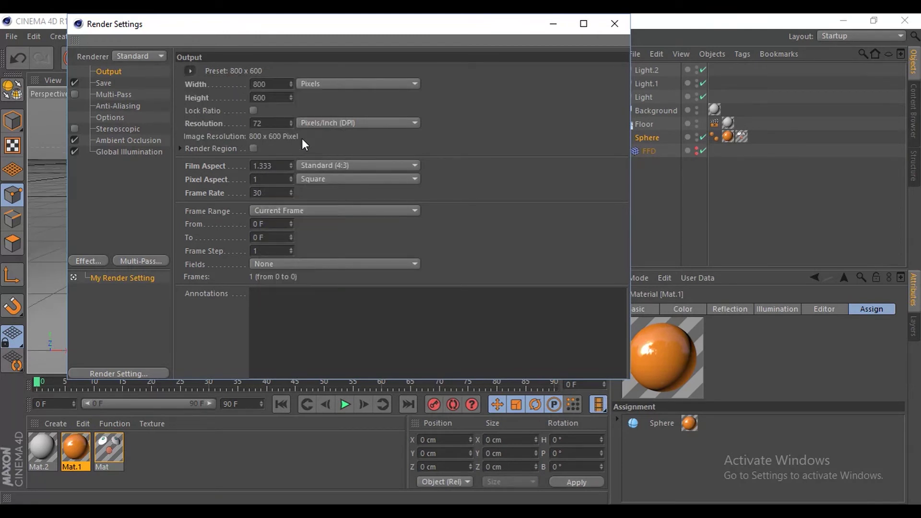
click(614, 24)
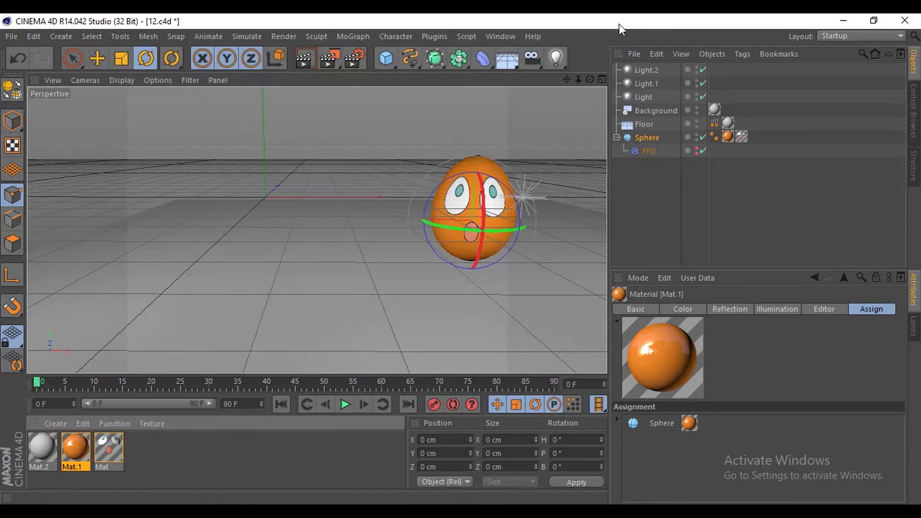
drag(565, 82, 503, 83)
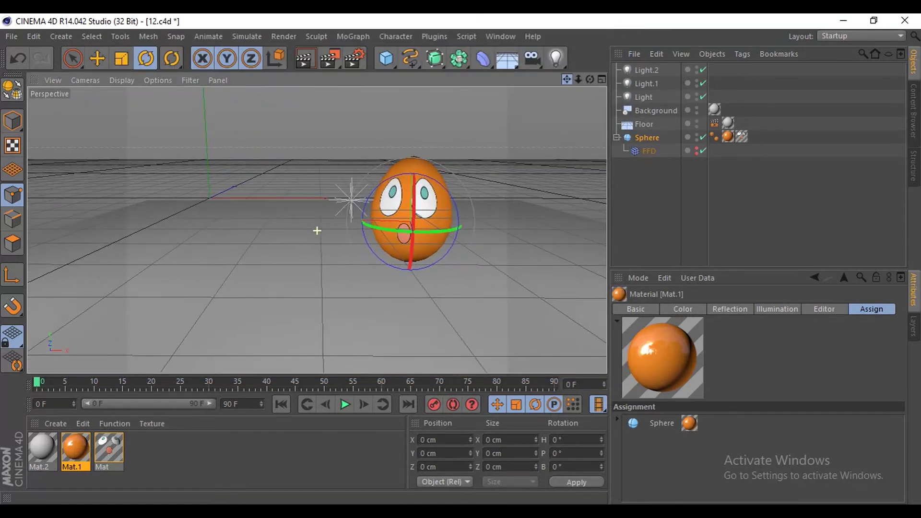
drag(316, 231, 565, 81)
Render to the Picture Viewer, overwrite the previous render, and enable the image filter.
click(342, 62)
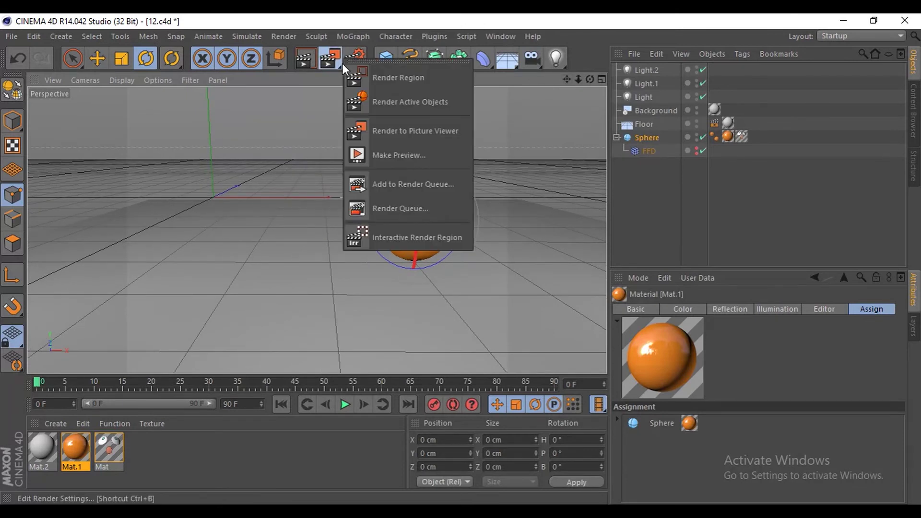
click(395, 126)
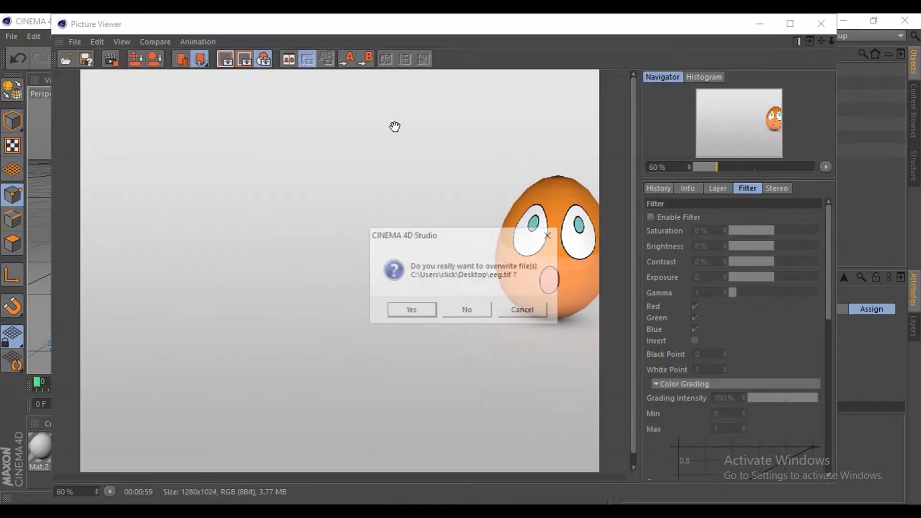
click(429, 311)
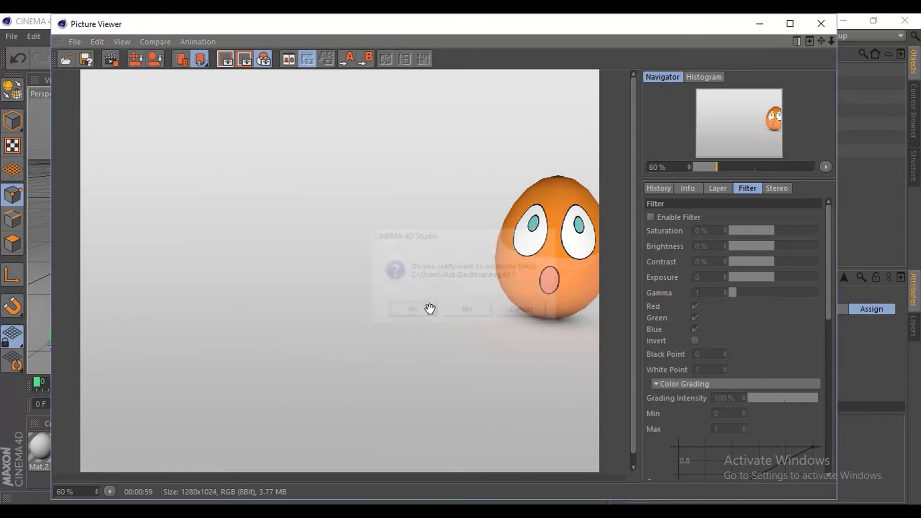
click(650, 221)
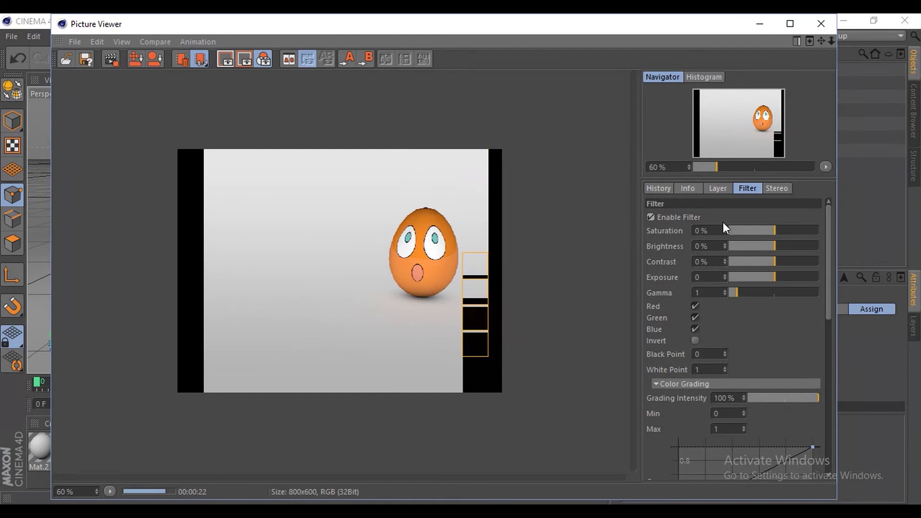
Set the render filter's Saturation to 25% and Contrast to 15%, then bring up Save As.
click(700, 230)
text(15)
key(Return)
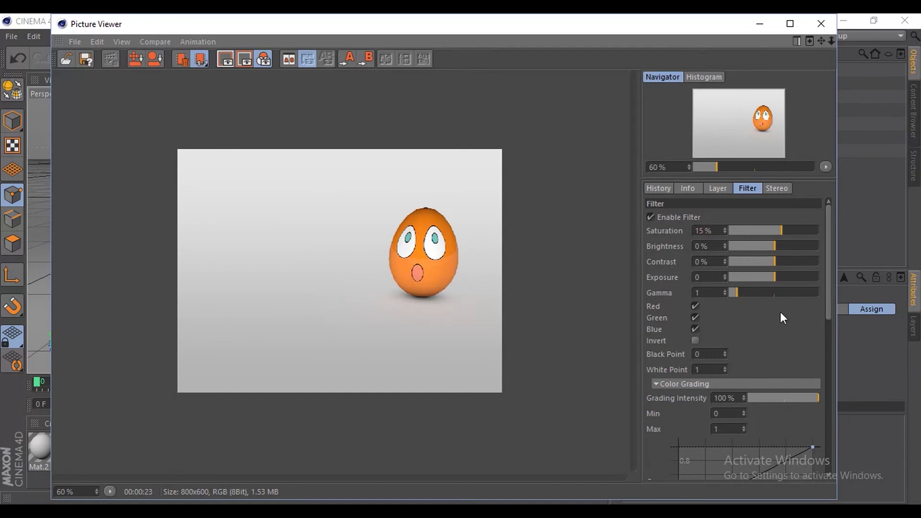
click(703, 231)
text(25)
key(Return)
click(703, 262)
text(10)
key(Return)
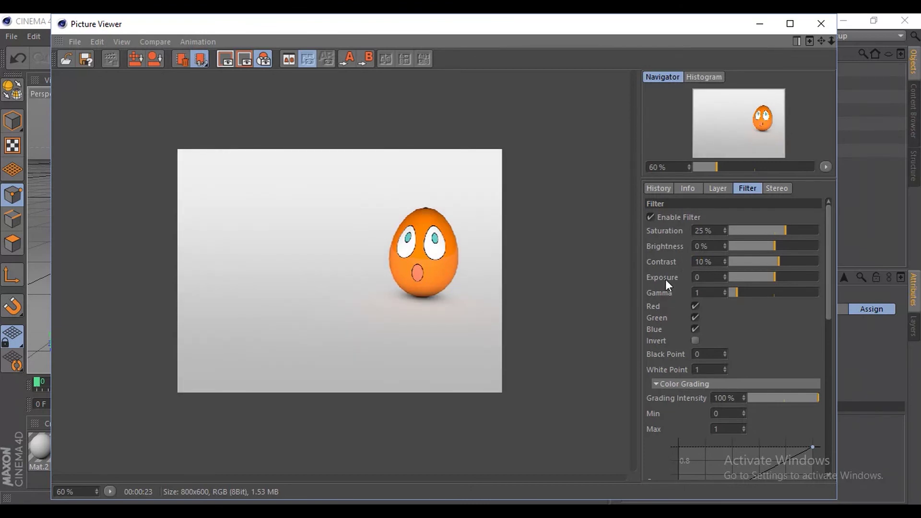
double_click(701, 261)
text(15)
click(757, 384)
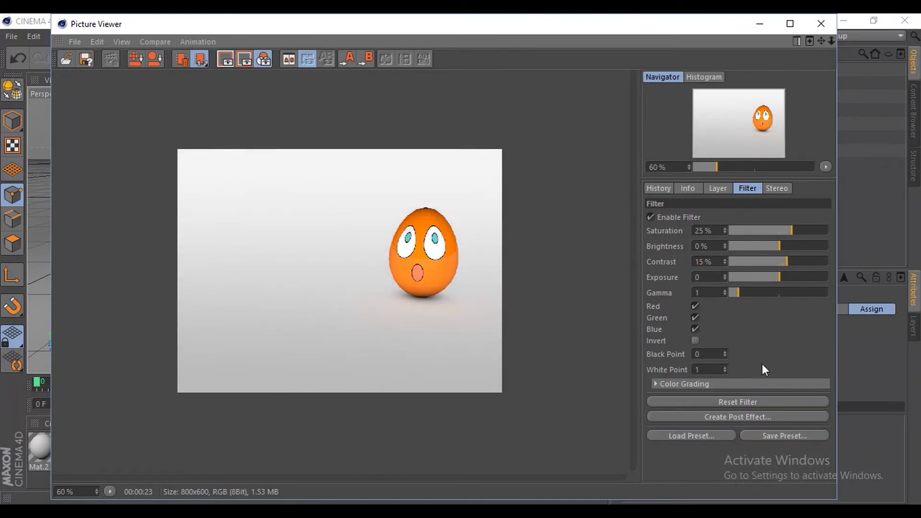
click(86, 60)
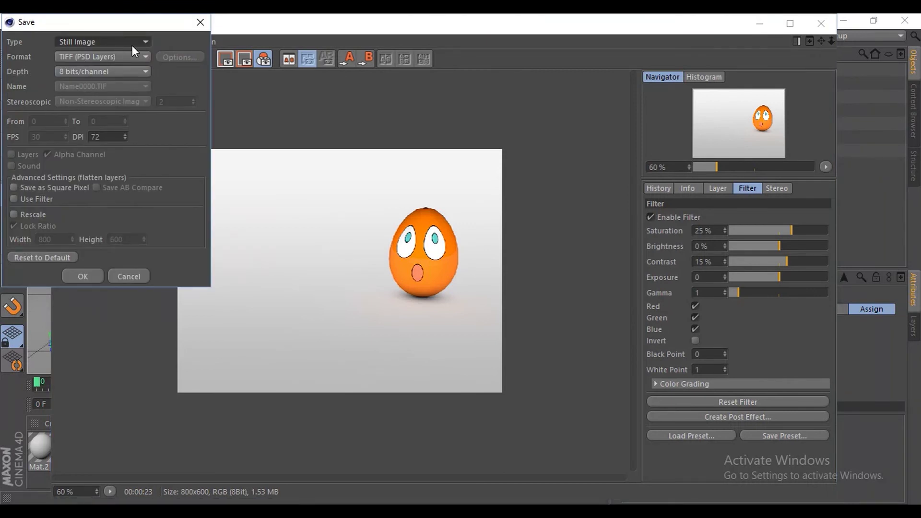
Switch the image save format from TIFF to JPEG and confirm the save settings.
click(141, 43)
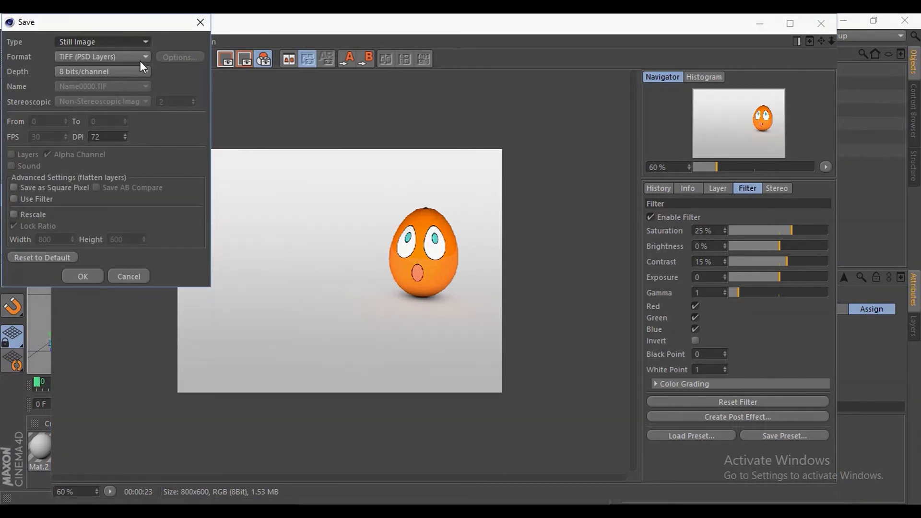
click(140, 60)
click(103, 126)
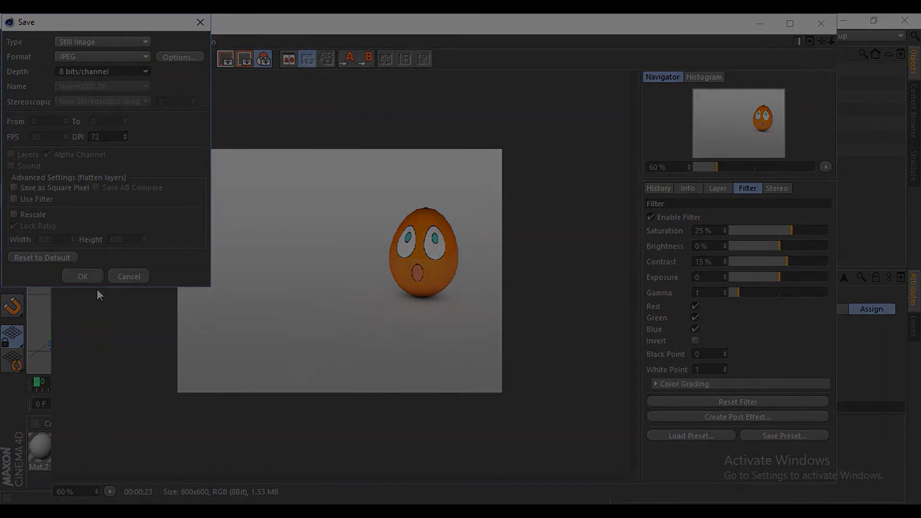
click(82, 276)
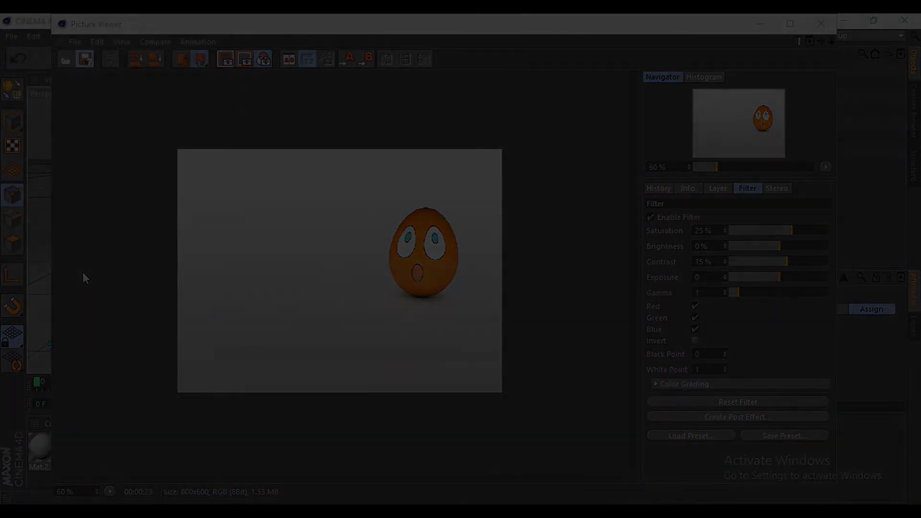